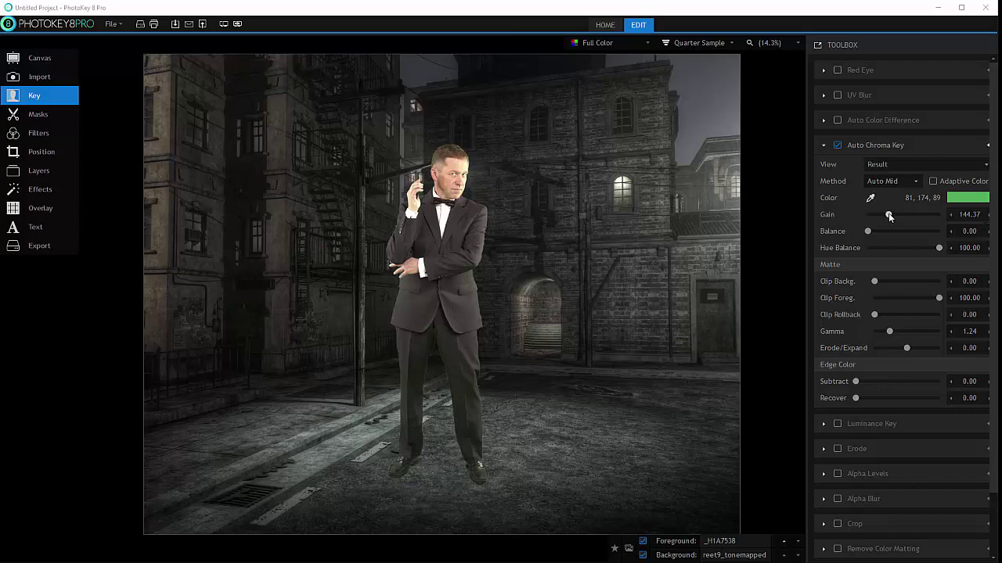
Set the Auto Chroma Key gain to 112.68 and the balance to 9.15
mouse_move(888, 213)
left_mouse_down()
mouse_move(922, 214)
mouse_move(868, 214)
mouse_move(884, 214)
left_mouse_up()
left_click_drag(868, 230, 939, 247)
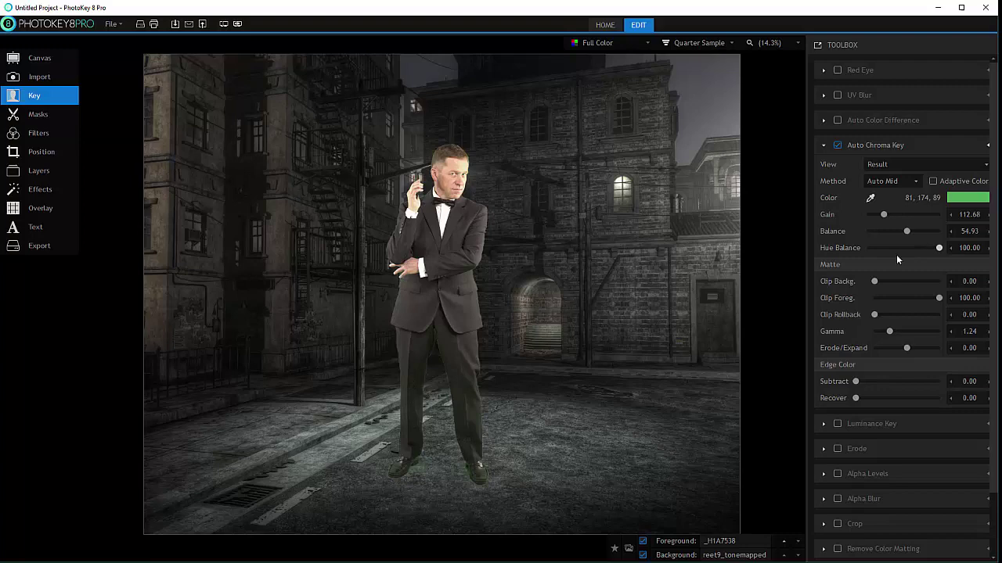
left_click_drag(908, 231, 874, 233)
Switch the preview to Matte and set Clip Backg. 24.81 and Clip Foreg. 37.98
left_click(916, 162)
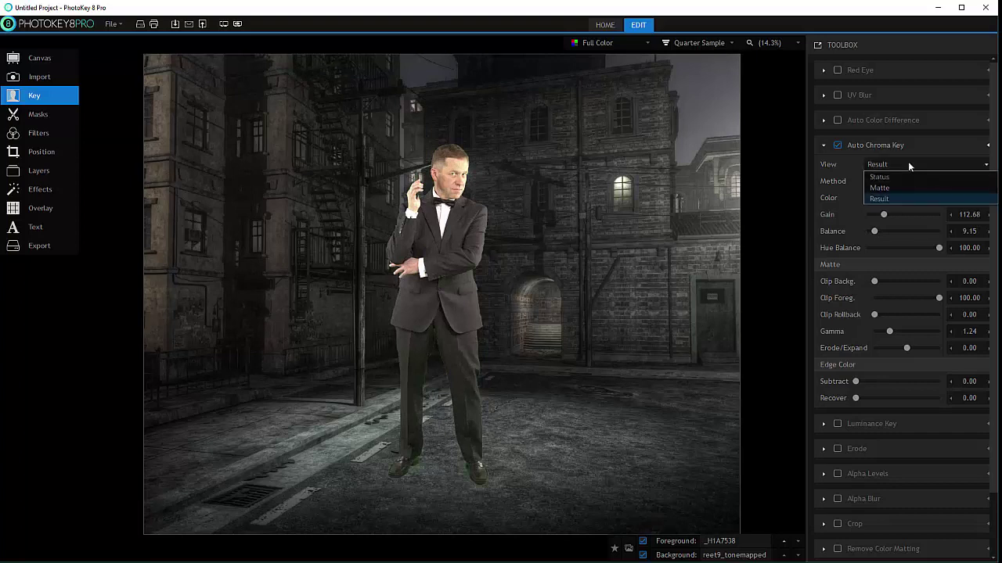
left_click(892, 175)
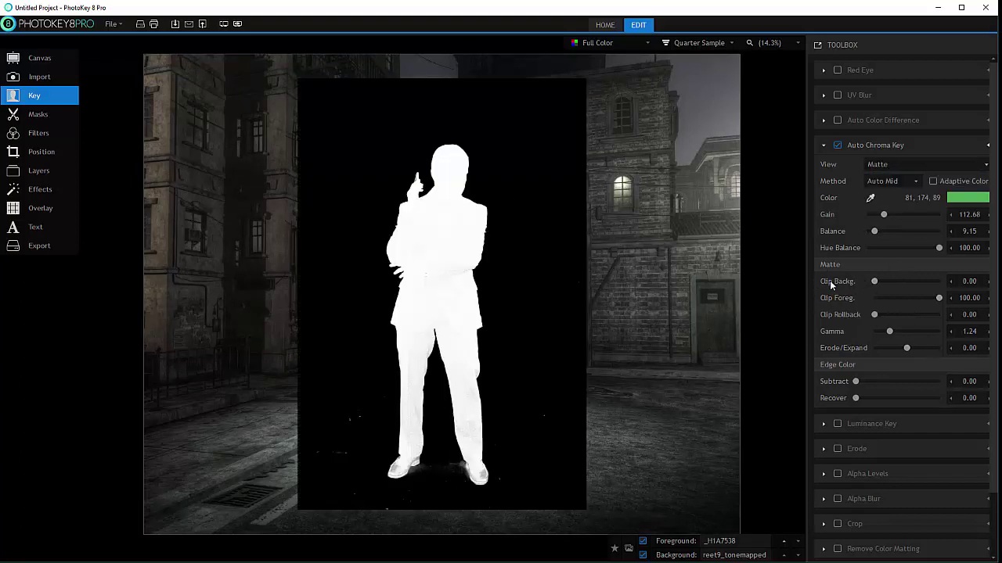
left_click_drag(875, 282, 950, 286)
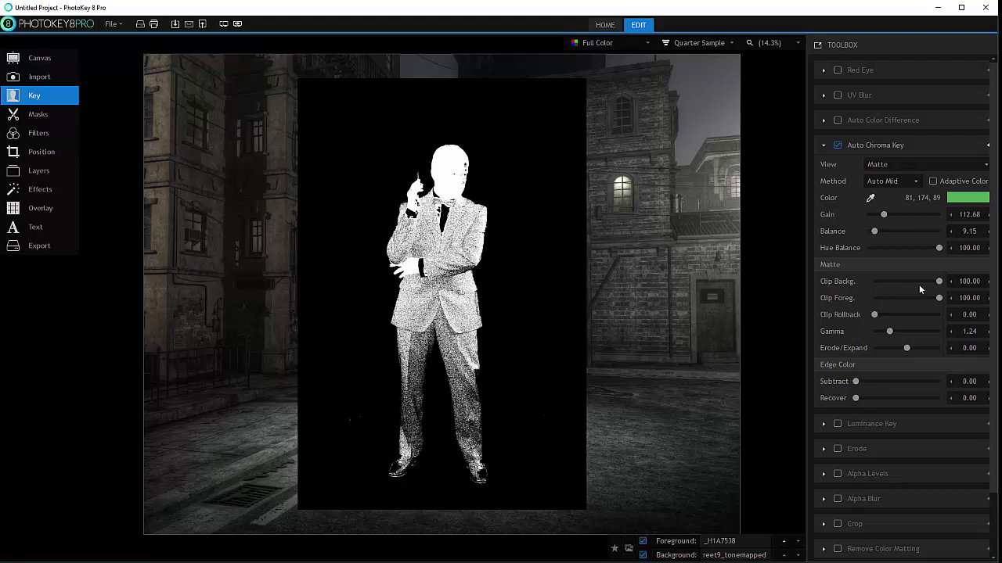
left_click_drag(939, 281, 851, 282)
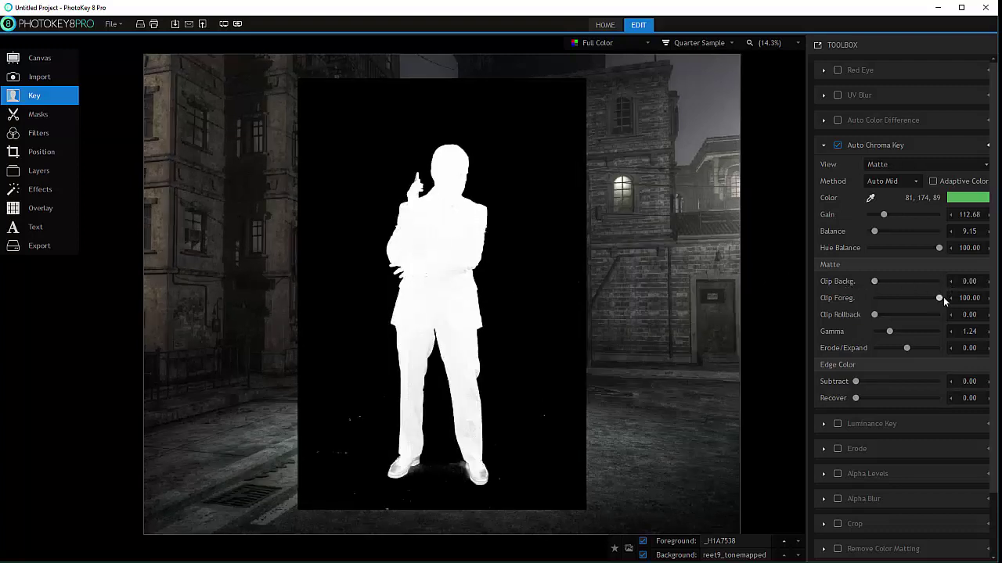
left_click_drag(940, 299, 891, 283)
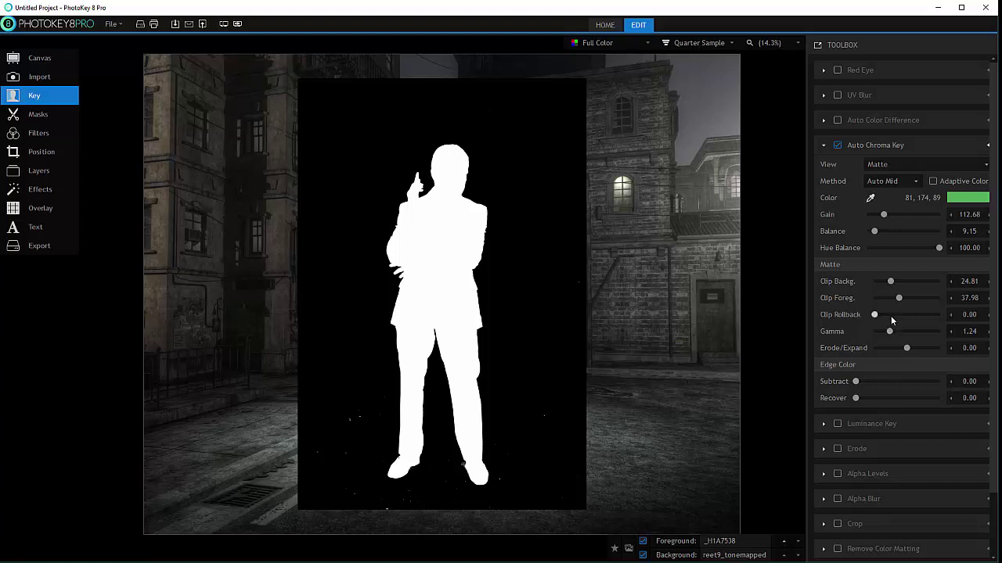
Set Clip Rollback to 2.33 and matte Gamma to 0.10
left_click_drag(873, 313, 887, 314)
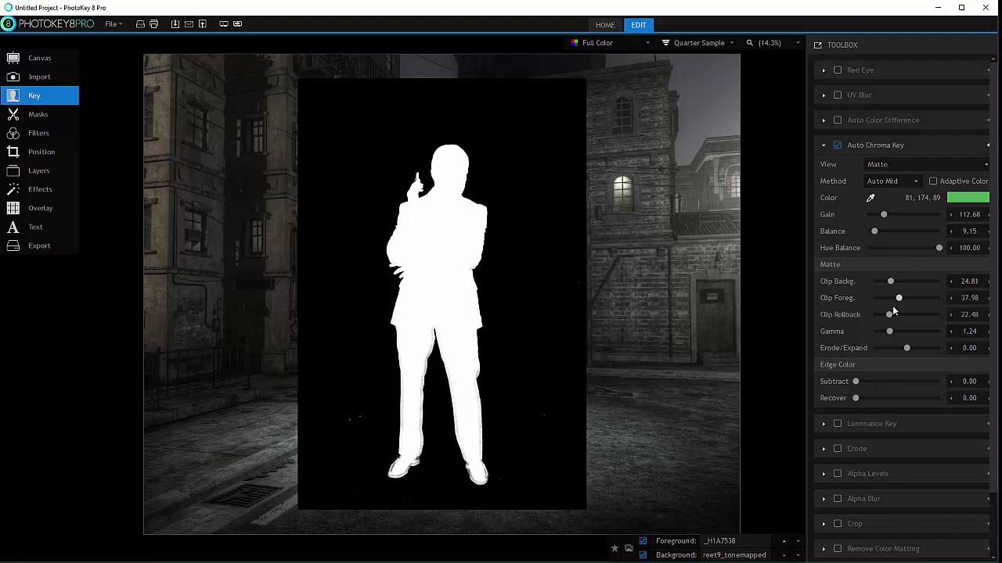
left_click_drag(890, 313, 939, 331)
mouse_move(878, 334)
left_mouse_down()
mouse_move(914, 333)
mouse_move(878, 332)
left_mouse_up()
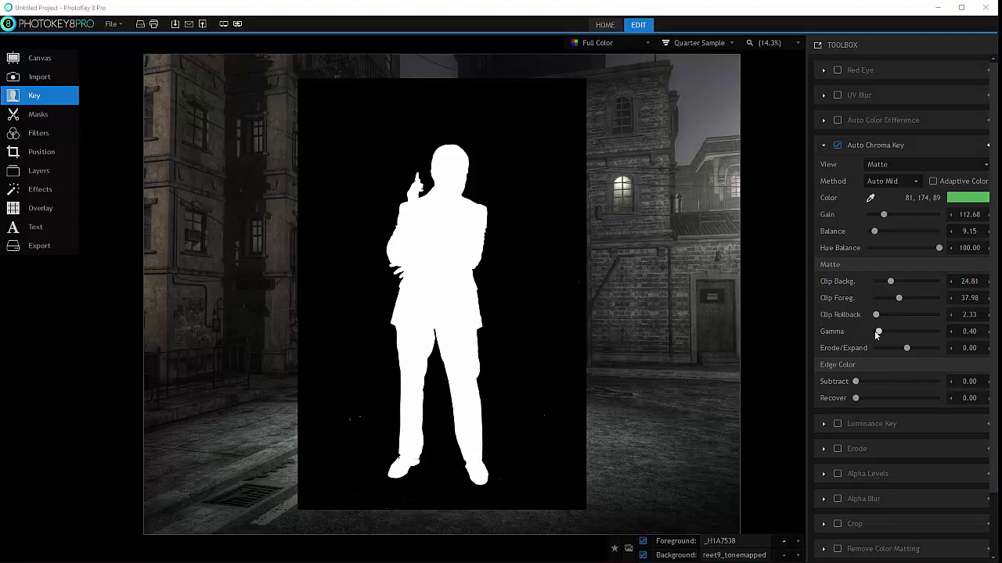
left_click_drag(881, 331, 862, 328)
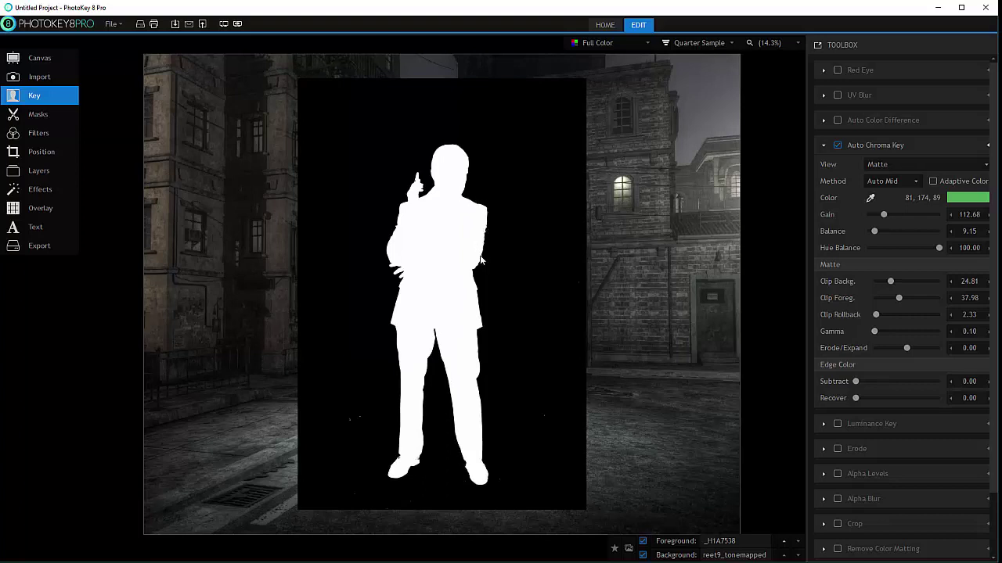
left_click(902, 165)
Show the composited Result at 100% zoom to inspect the suit
left_click(882, 199)
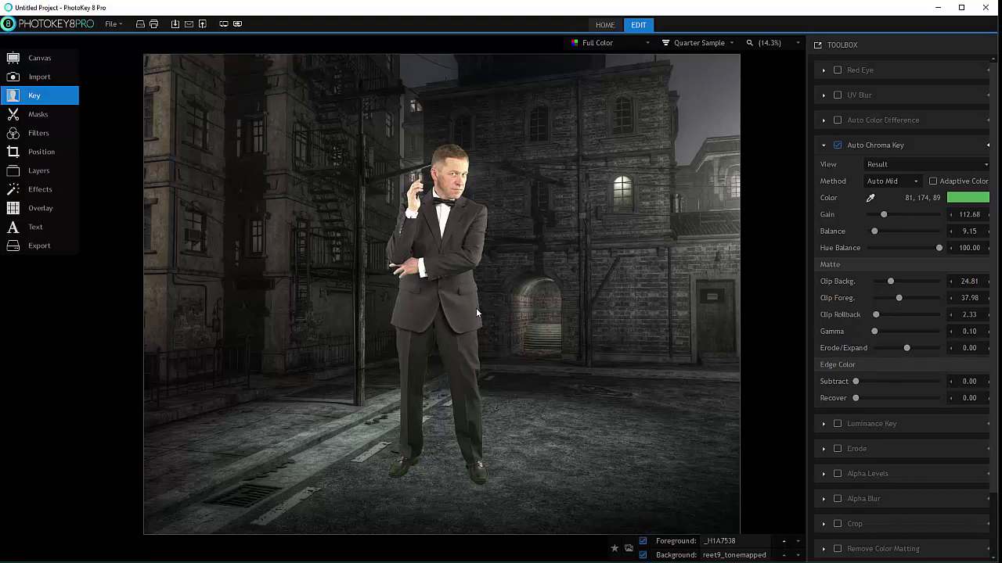
left_click(798, 42)
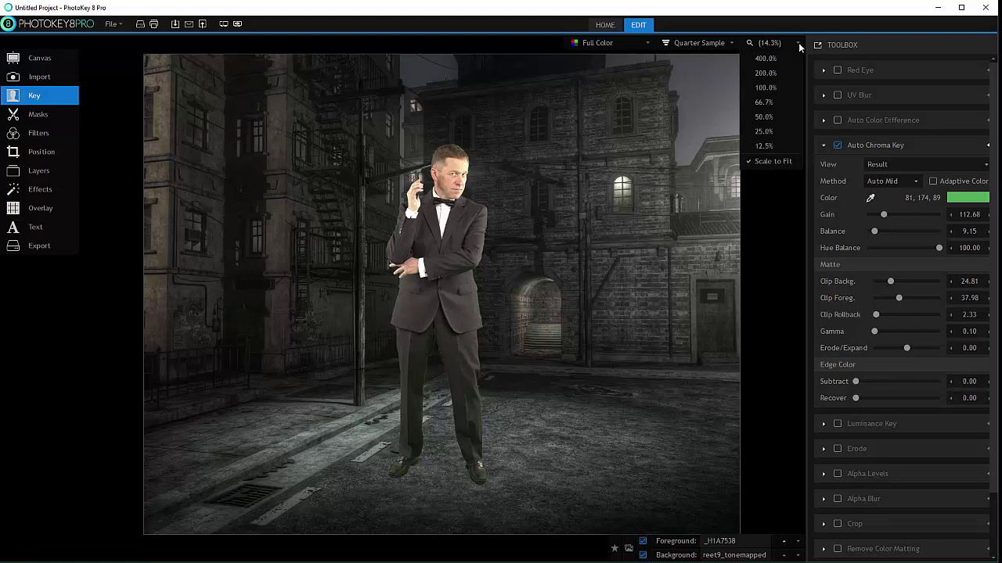
left_click(765, 88)
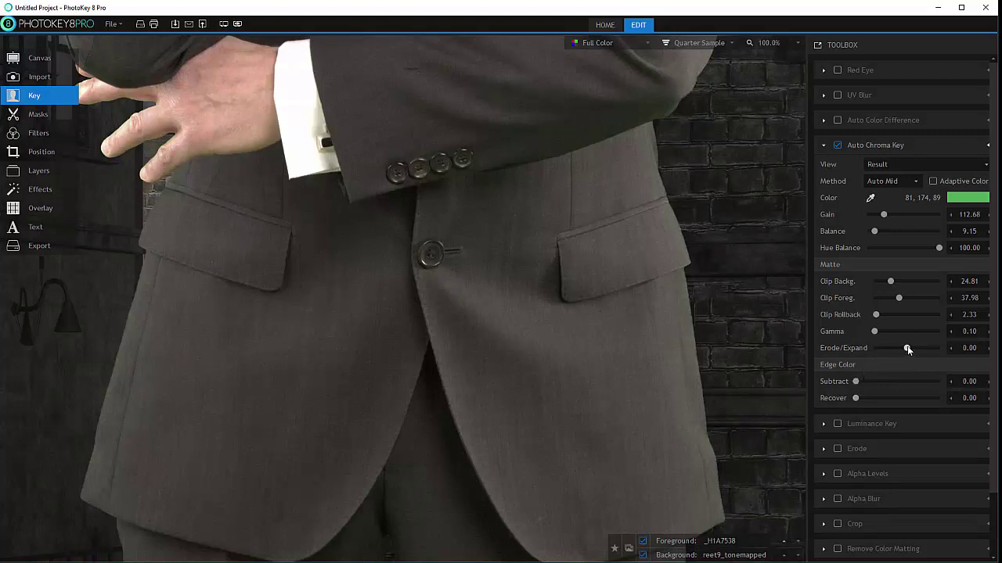
Try the Erode/Expand slider, then enter 0 as its value
mouse_move(906, 348)
left_mouse_down()
mouse_move(898, 347)
mouse_move(906, 347)
left_mouse_up()
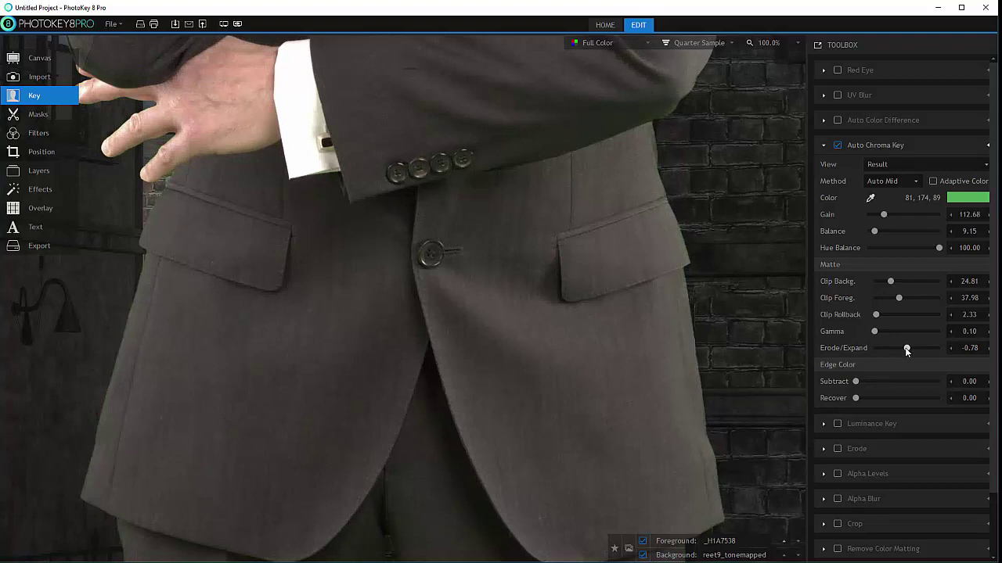
left_click_drag(906, 347, 915, 347)
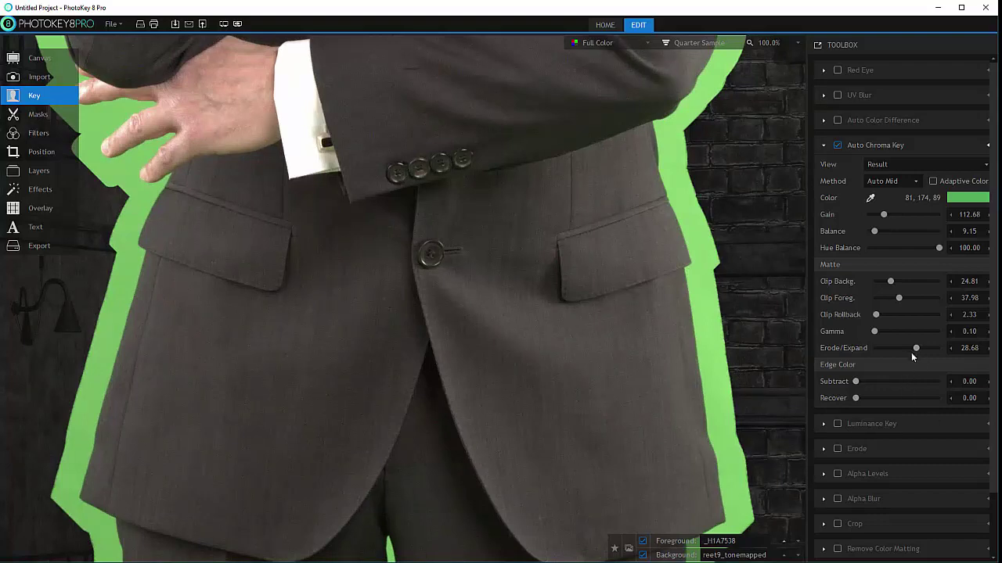
left_click_drag(916, 347, 907, 348)
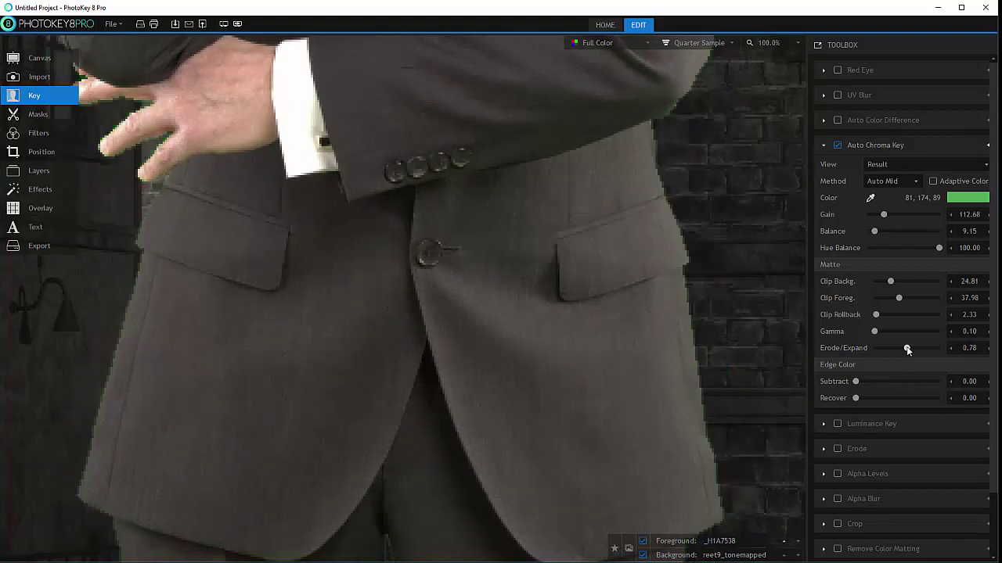
double_click(972, 347)
double_click(966, 348)
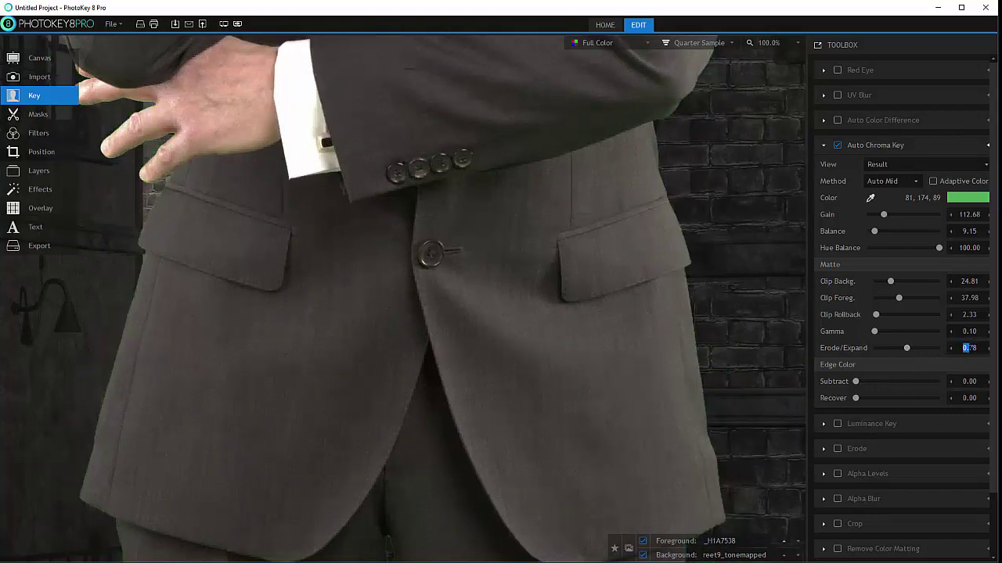
triple_click(966, 347)
type("0")
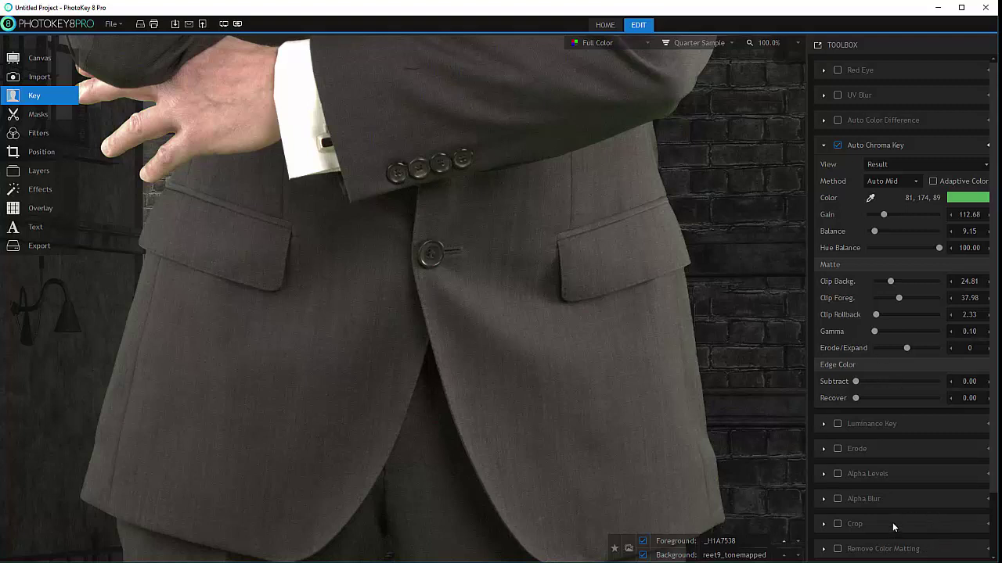
Test Edge Color Subtract and return it to 0, then set Recover to 0.48
scroll(901, 493, "down", 2)
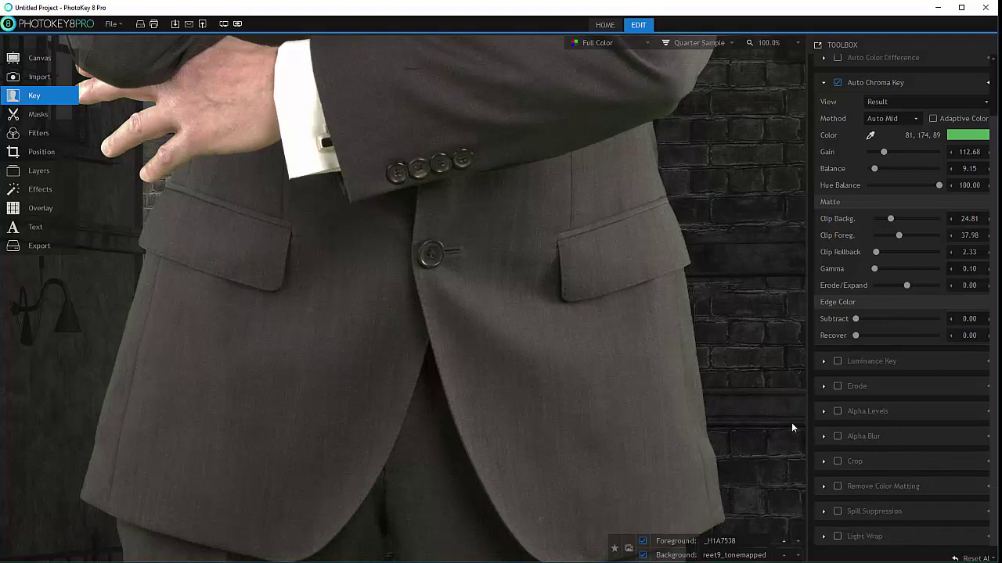
scroll(659, 211, "up", 1)
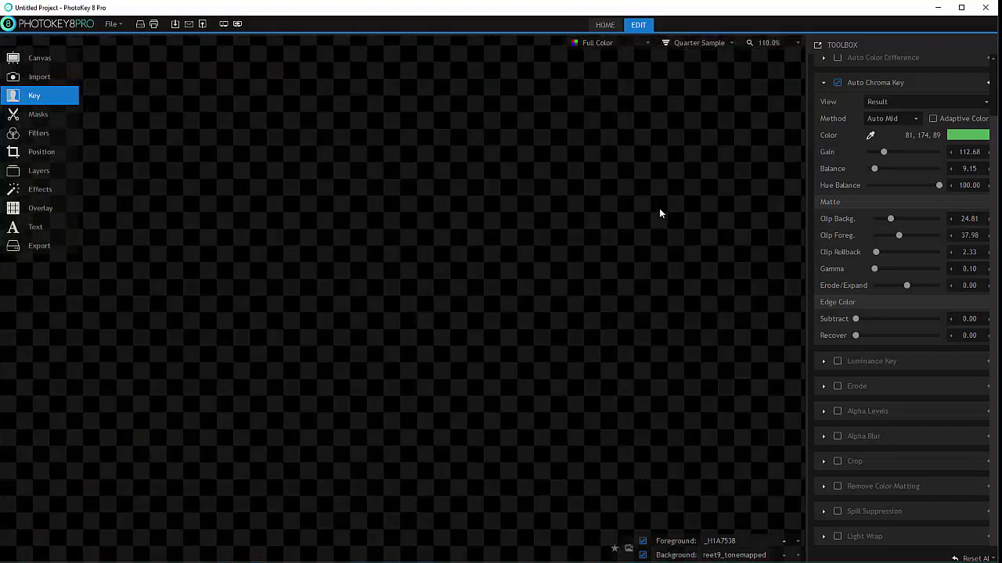
scroll(604, 70, "down", 1)
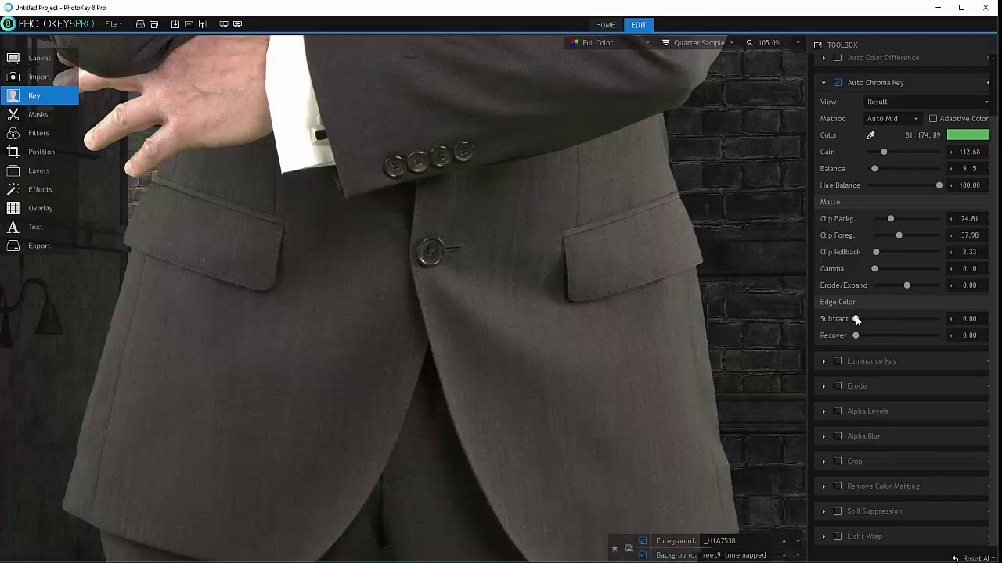
mouse_move(855, 319)
left_mouse_down()
mouse_move(900, 319)
mouse_move(874, 319)
left_mouse_up()
left_click_drag(875, 319, 941, 318)
left_click_drag(940, 318, 831, 321)
left_click_drag(855, 335, 935, 336)
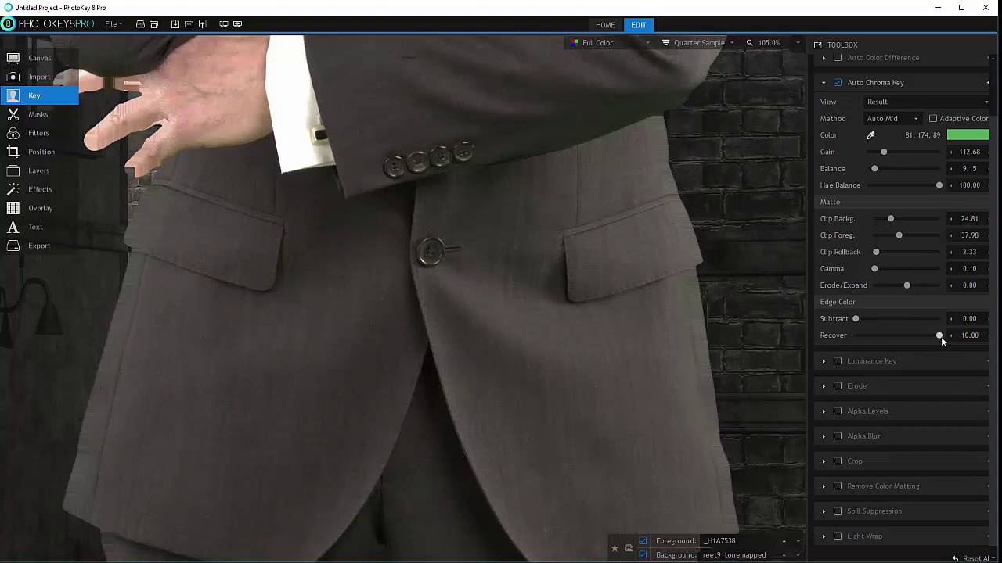
left_click_drag(924, 336, 860, 336)
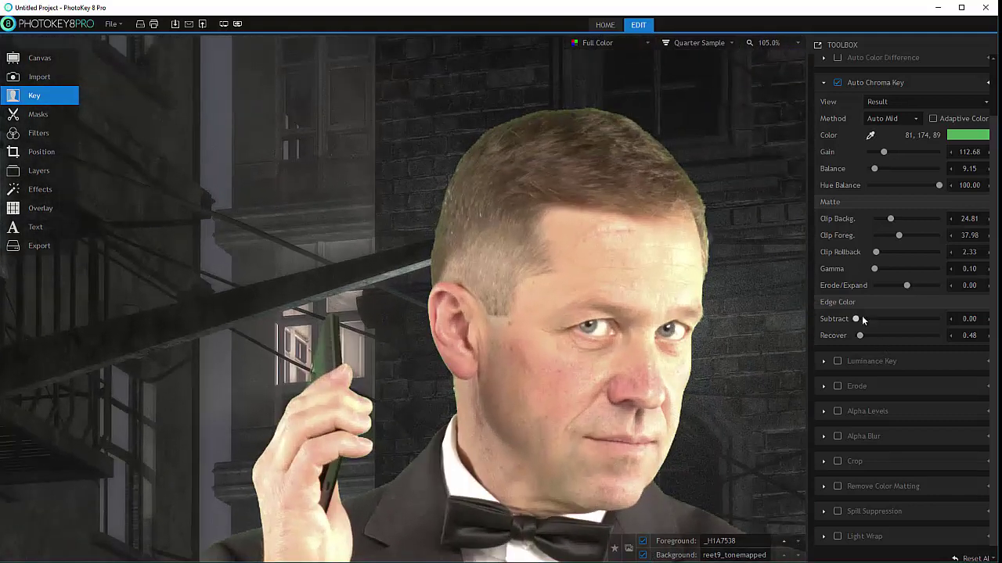
Raise Edge Color Subtract to 49.09 and inspect the figure's edges from bow tie to legs
left_click_drag(856, 318, 896, 321)
left_click_drag(651, 262, 628, 95)
left_click_drag(487, 386, 546, 81)
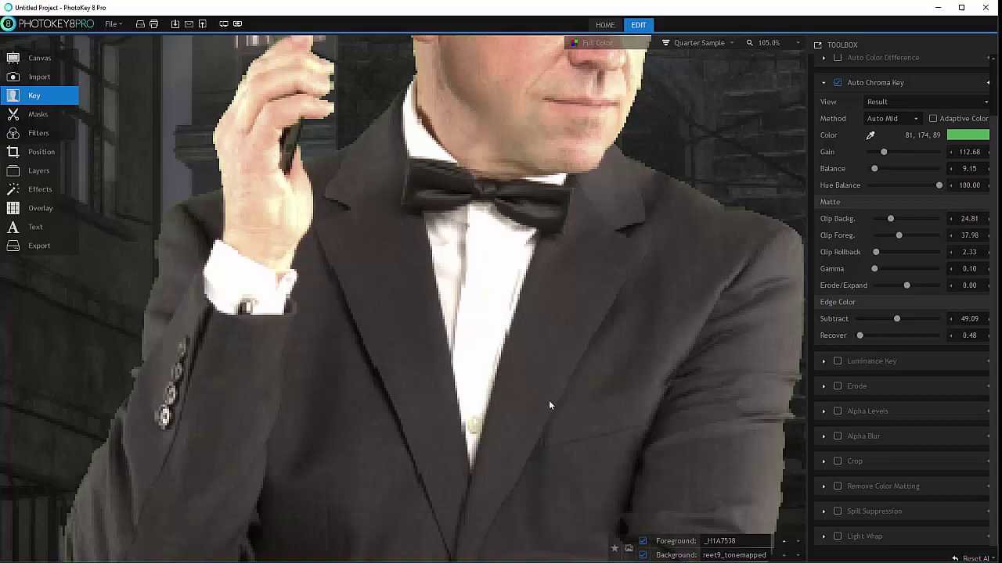
scroll(501, 133, "down", 5)
scroll(501, 195, "up", 2)
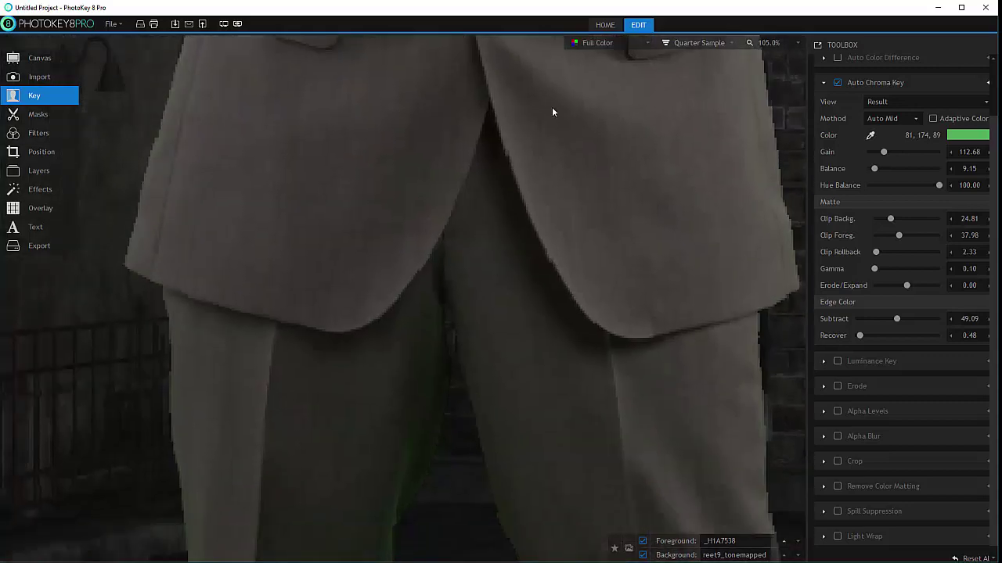
scroll(561, 190, "down", 6)
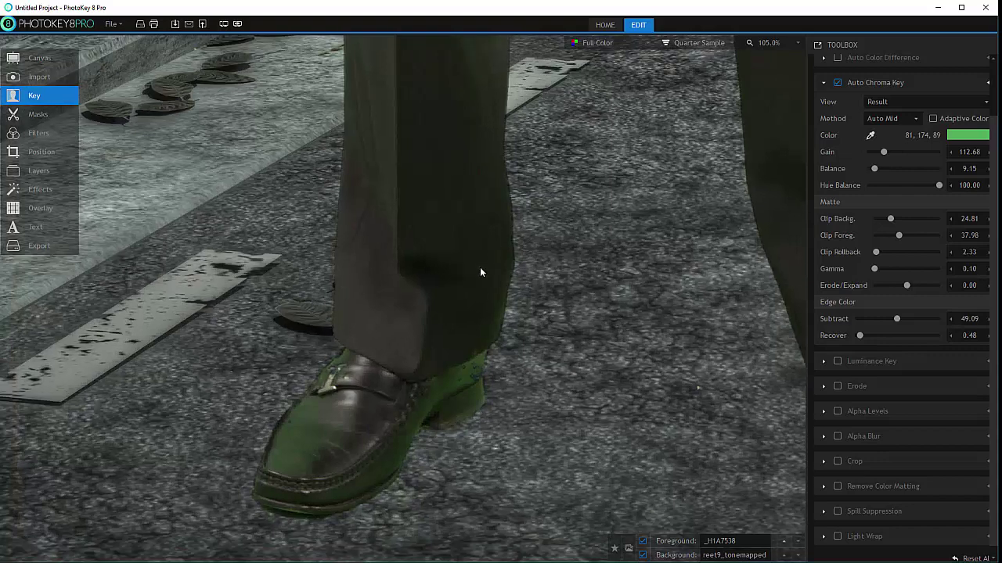
left_click_drag(462, 73, 480, 318)
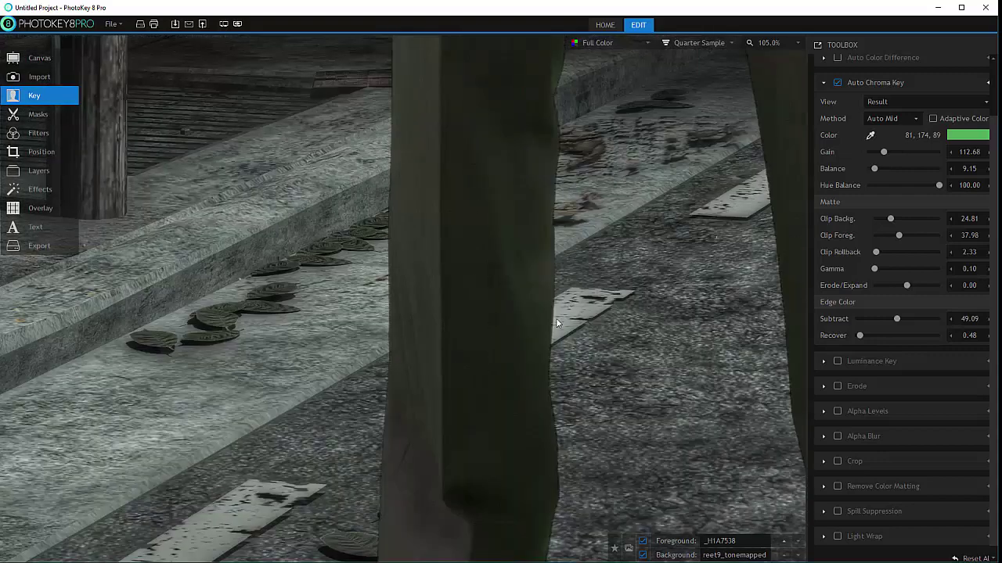
left_click_drag(442, 179, 537, 373)
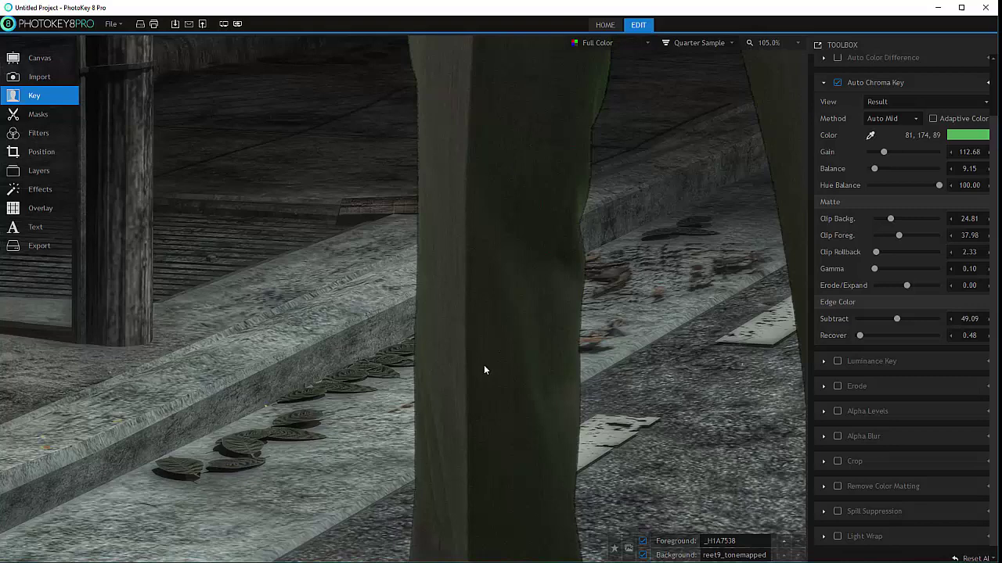
left_click_drag(686, 169, 526, 332)
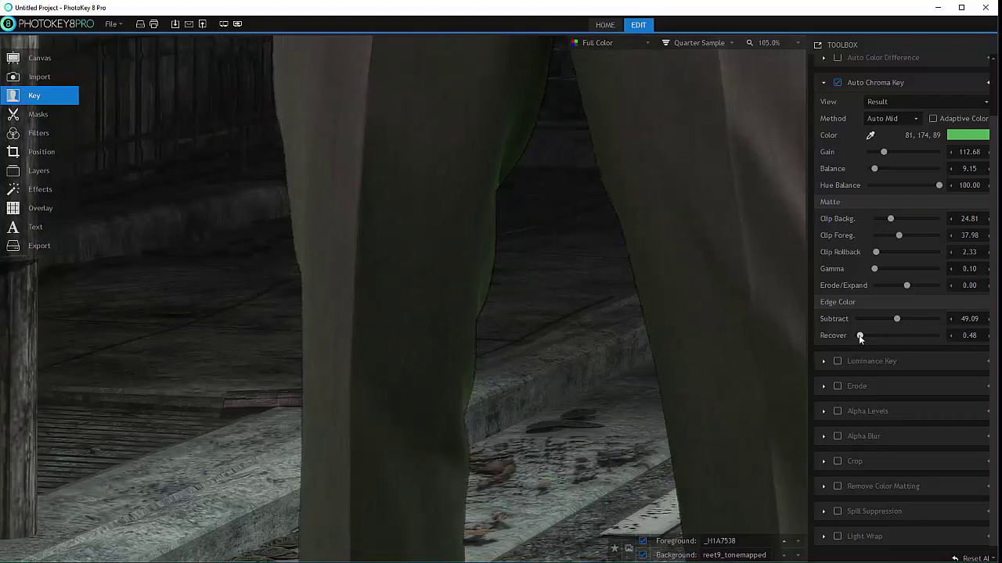
Set Edge Color Recover to 1.27
left_click_drag(859, 336, 873, 336)
left_click_drag(872, 337, 866, 337)
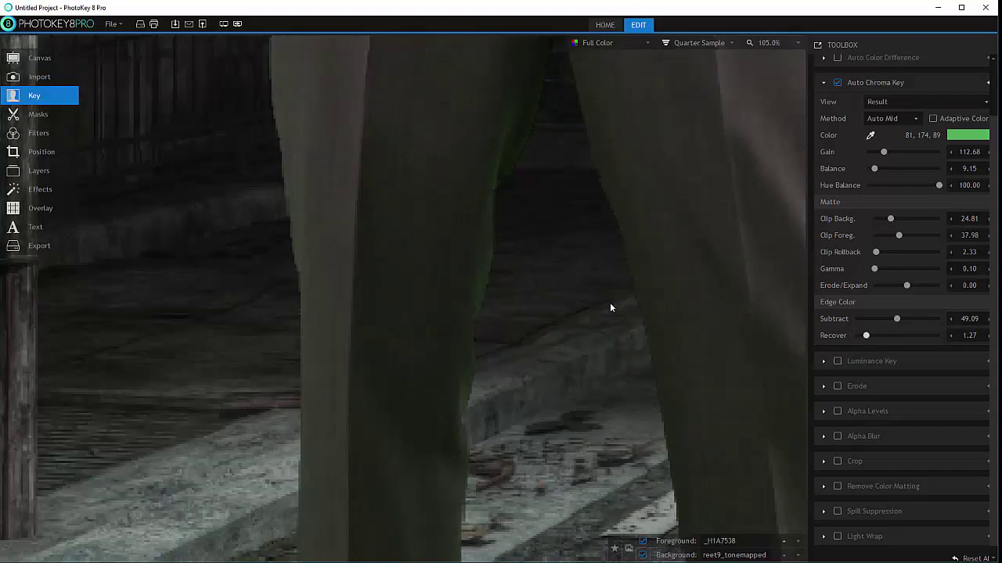
scroll(653, 131, "up", 5)
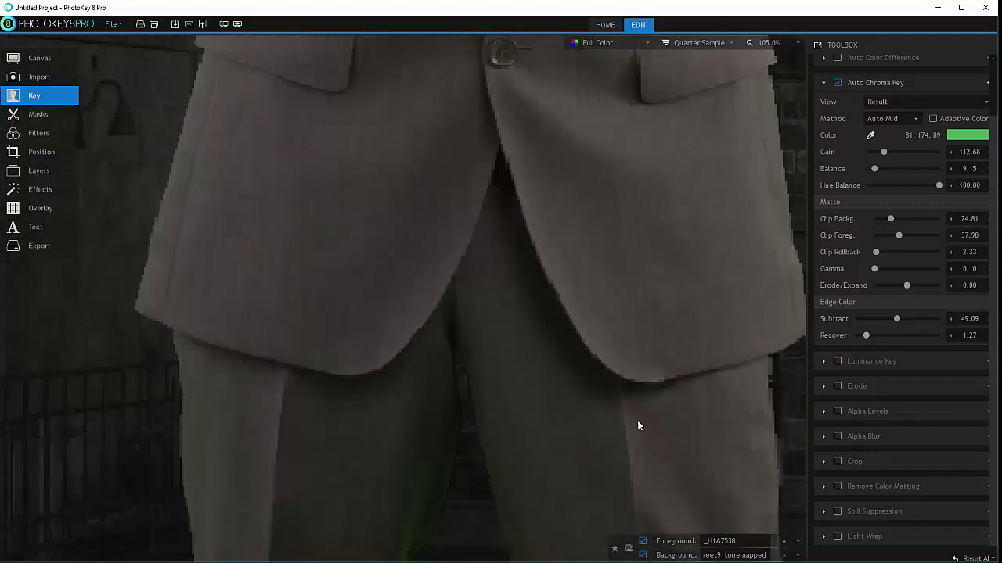
scroll(638, 425, "up", 5)
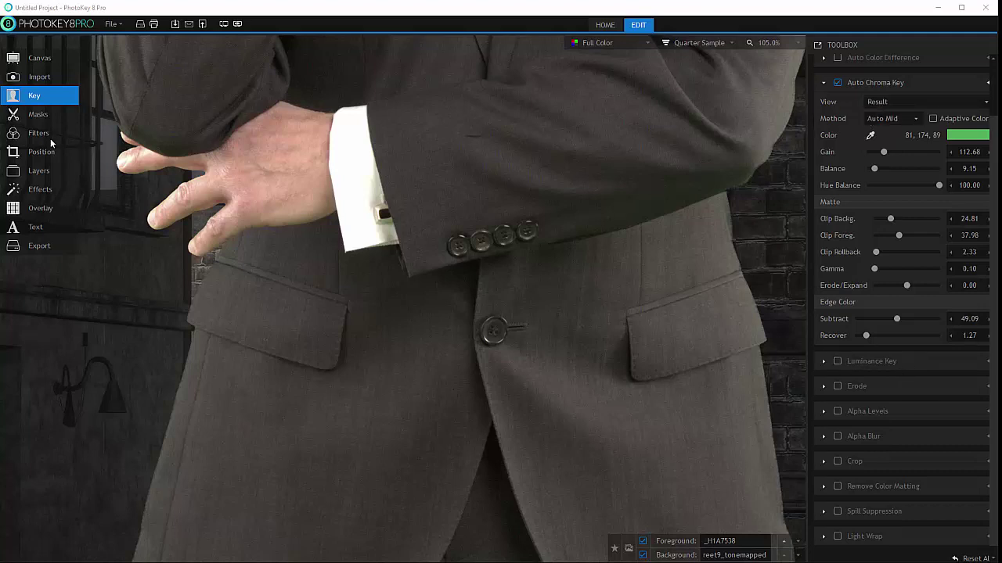
Bring in the girl portrait and replace Auto Chroma Key with Luminance Key
left_click(43, 78)
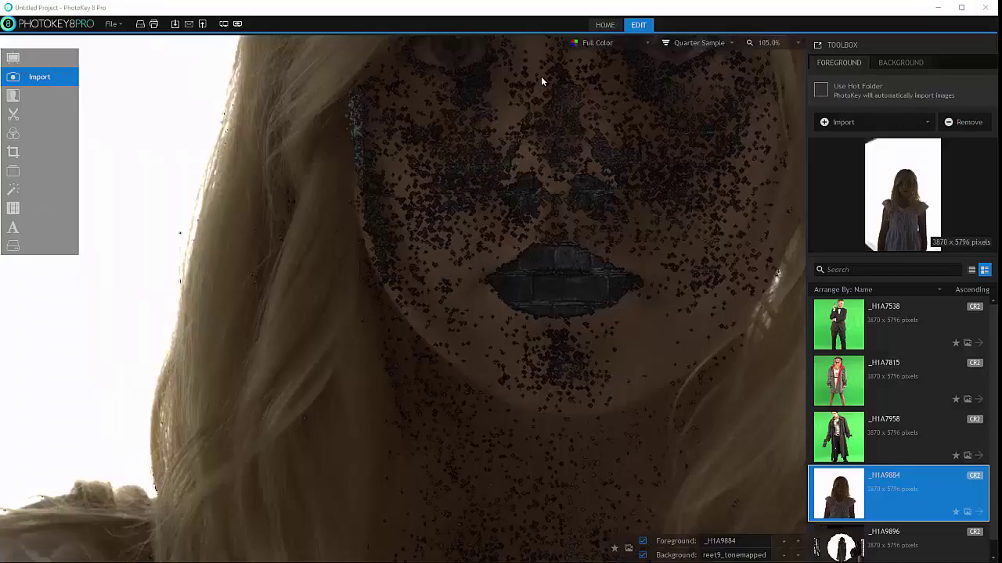
left_click(33, 95)
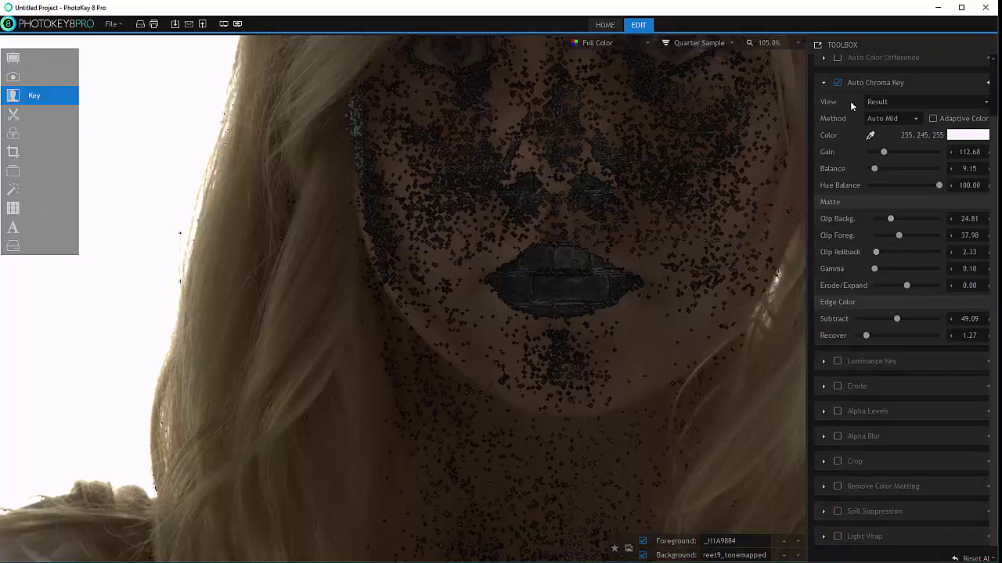
left_click(837, 83)
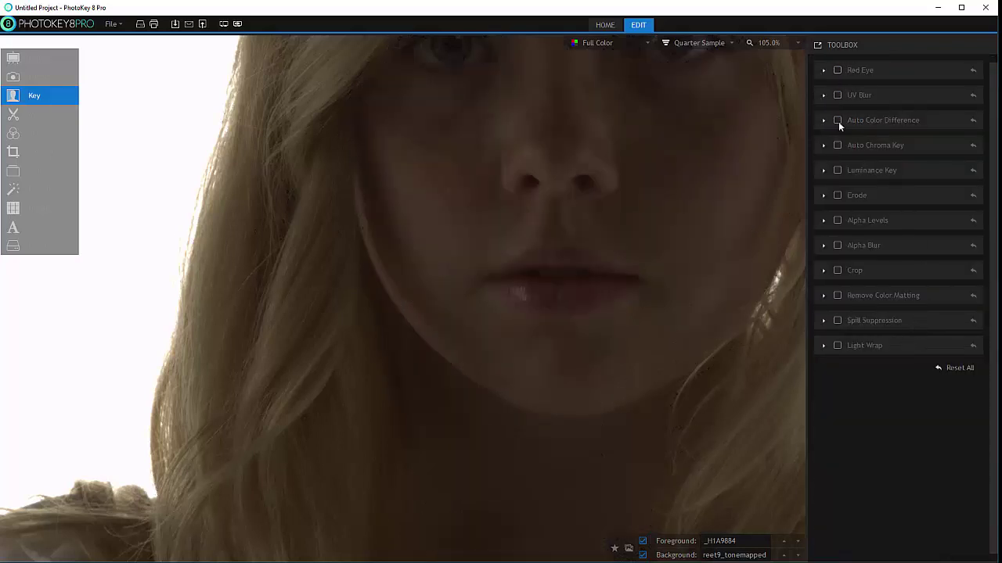
left_click(838, 170)
left_click(837, 171)
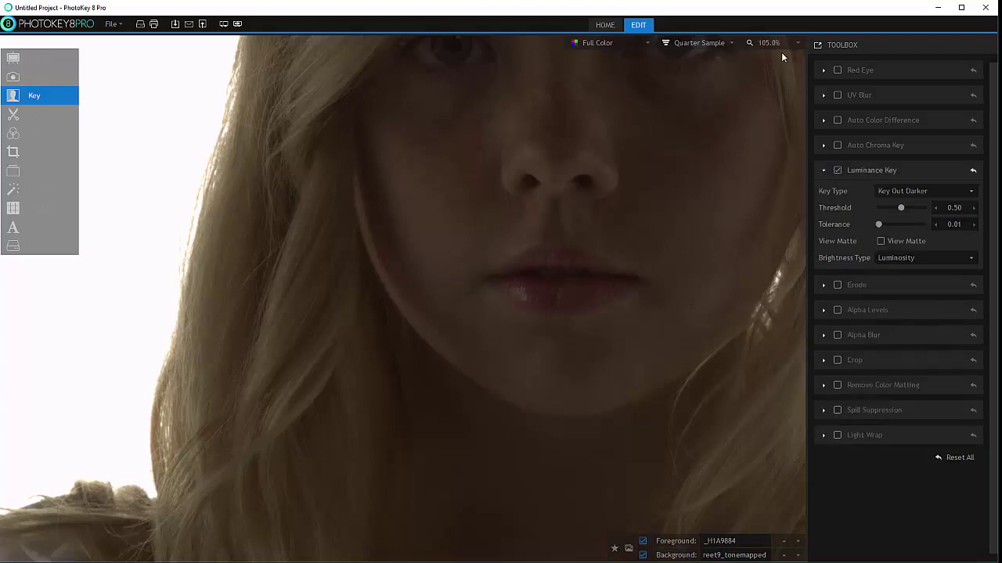
Scale the view to fit and set Key Type to Key Out Brighter
left_click(783, 43)
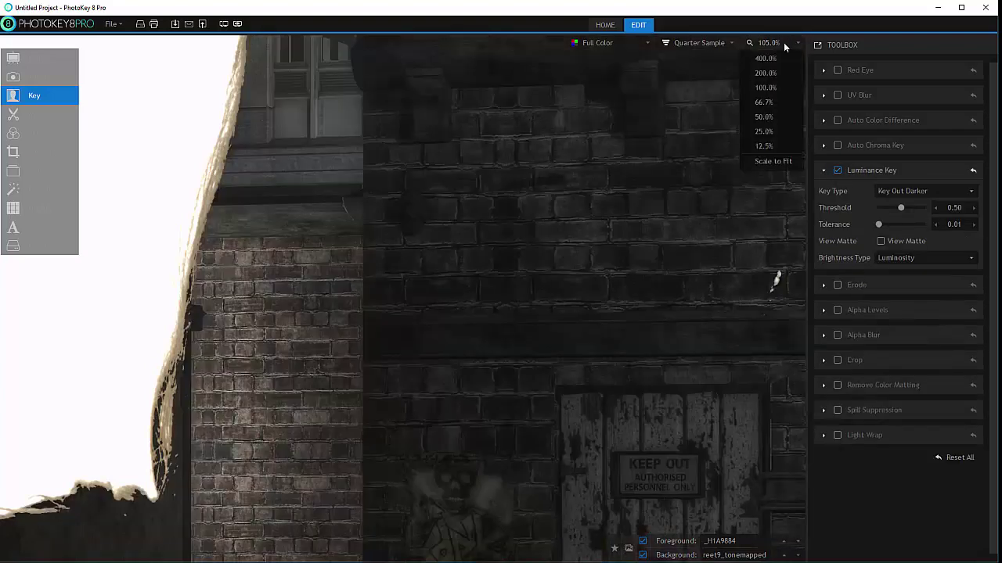
left_click(772, 161)
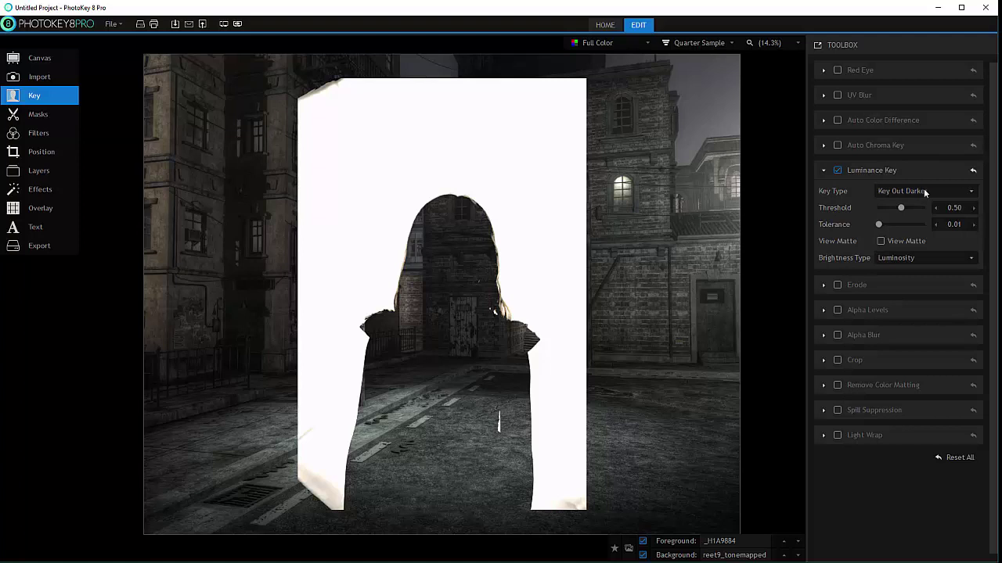
left_click(919, 191)
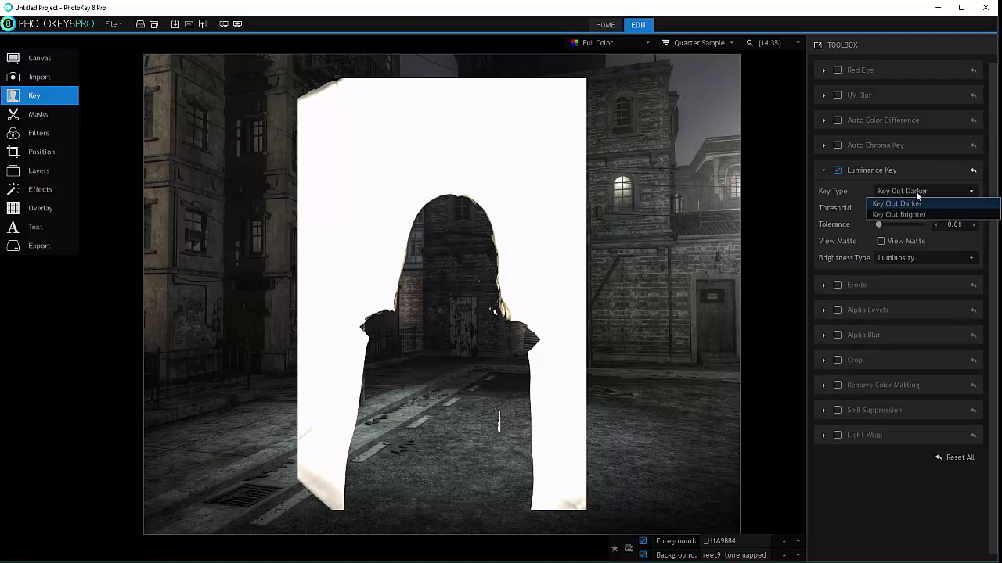
left_click(914, 213)
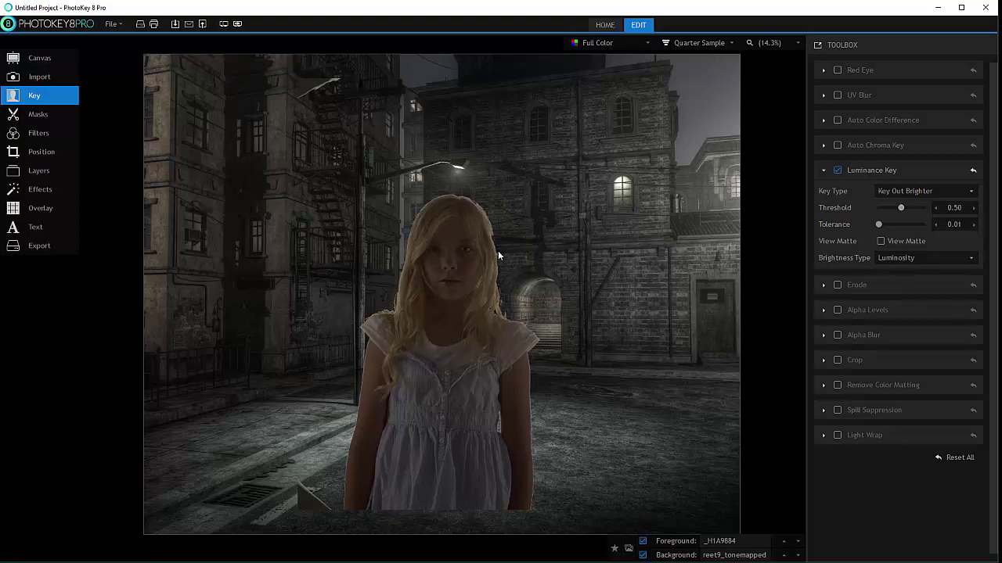
Set luminance Threshold to 0.84 and Tolerance to 0.11, and view the matte
left_click(902, 207)
left_click_drag(889, 207, 918, 203)
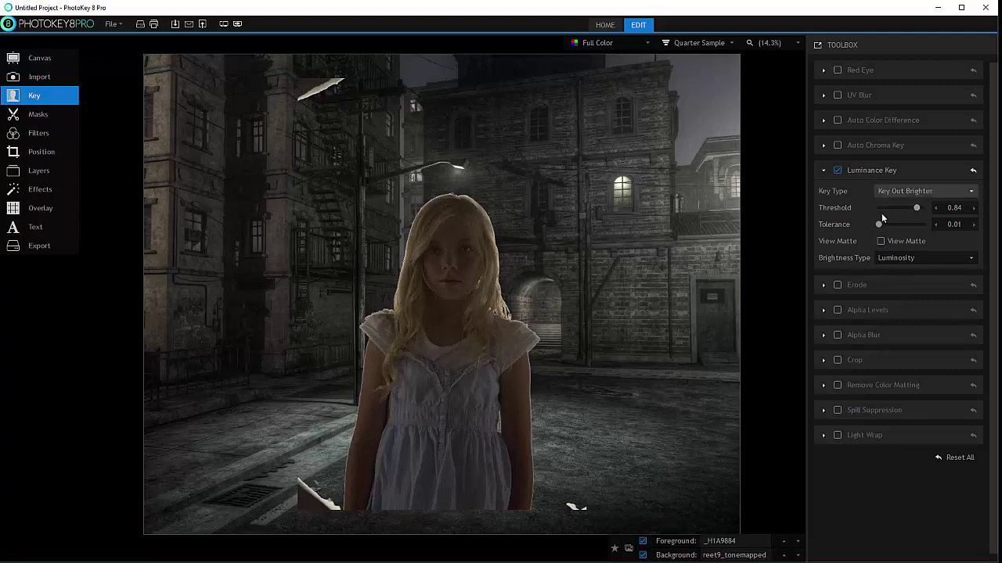
left_click_drag(920, 226, 883, 224)
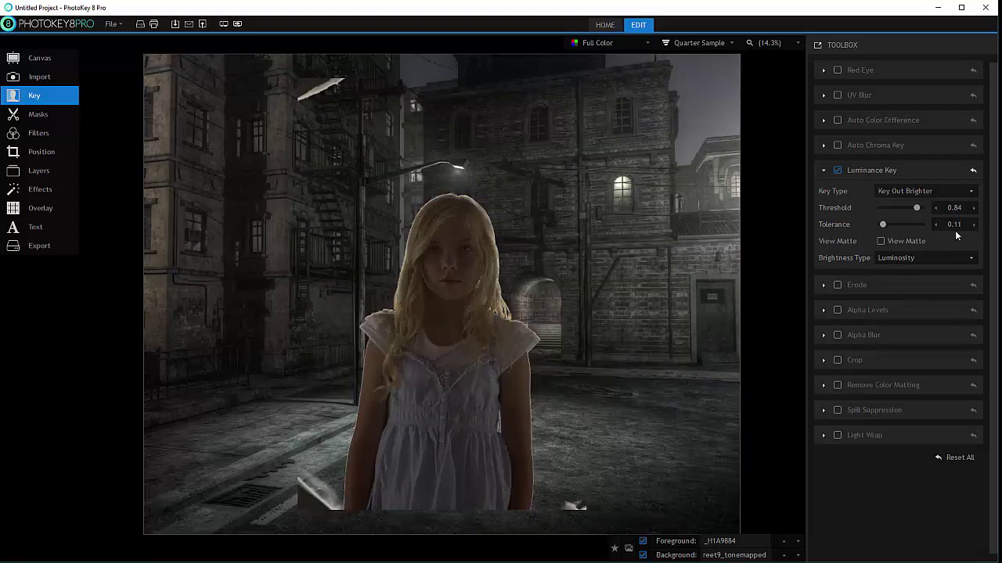
left_click(880, 242)
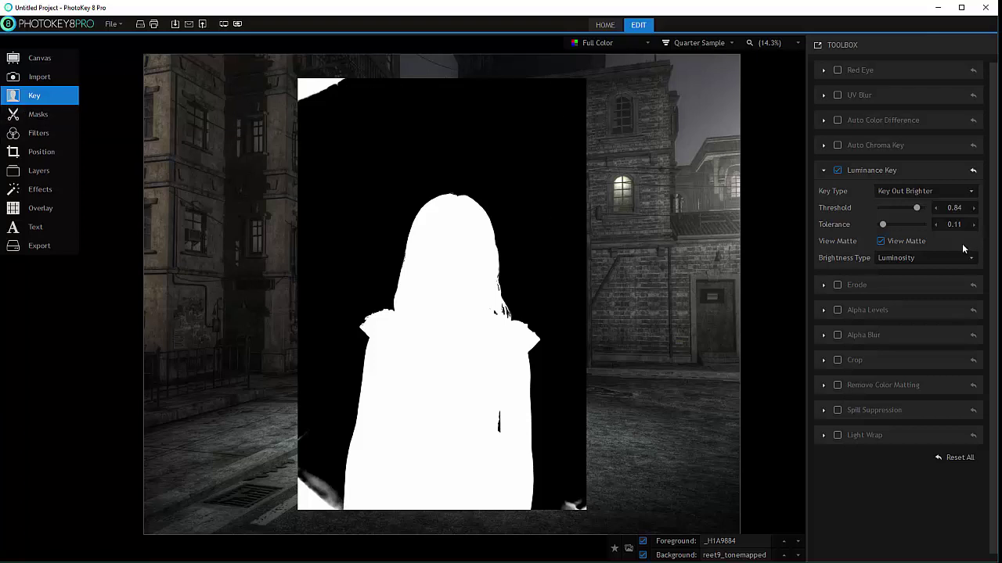
Compare Intensity and Lightness brightness types, keeping Luminosity and Key Out Brighter
left_click(931, 256)
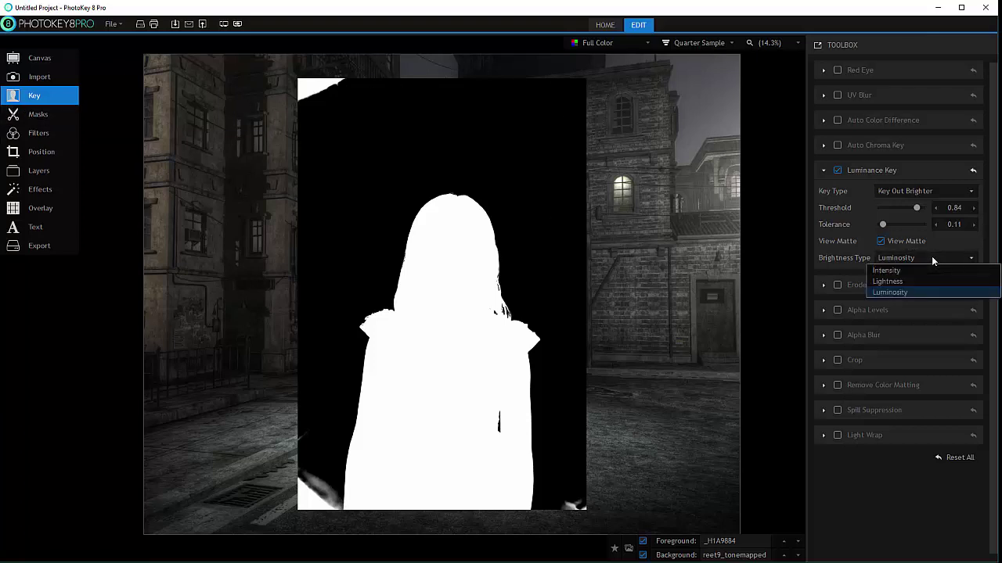
left_click(923, 272)
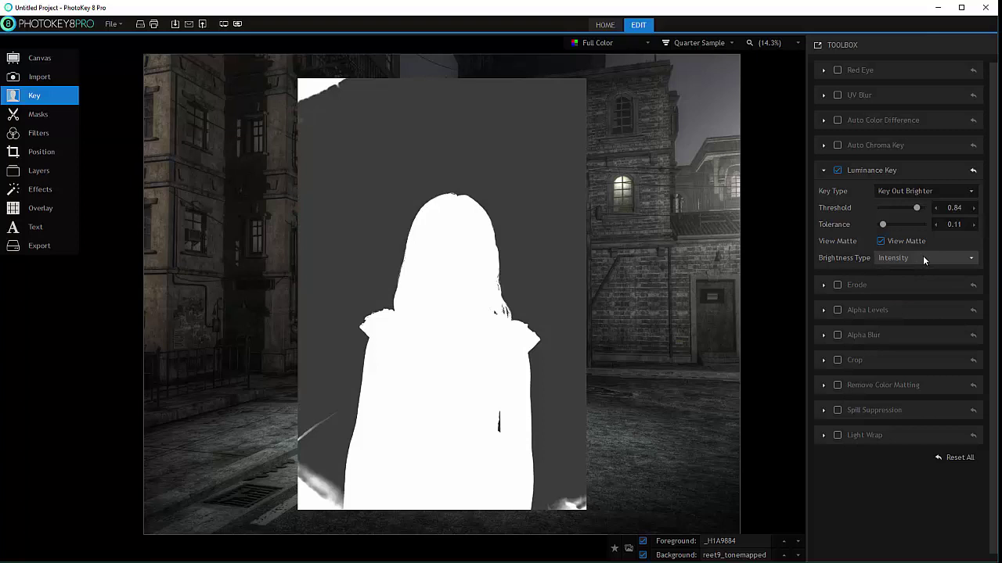
left_click(923, 256)
left_click(904, 279)
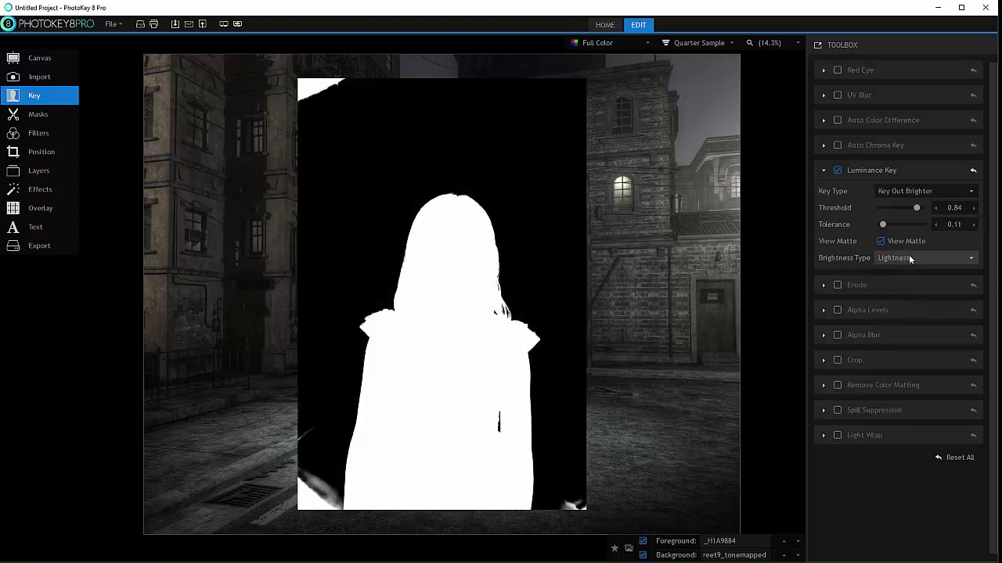
left_click(909, 256)
left_click(911, 290)
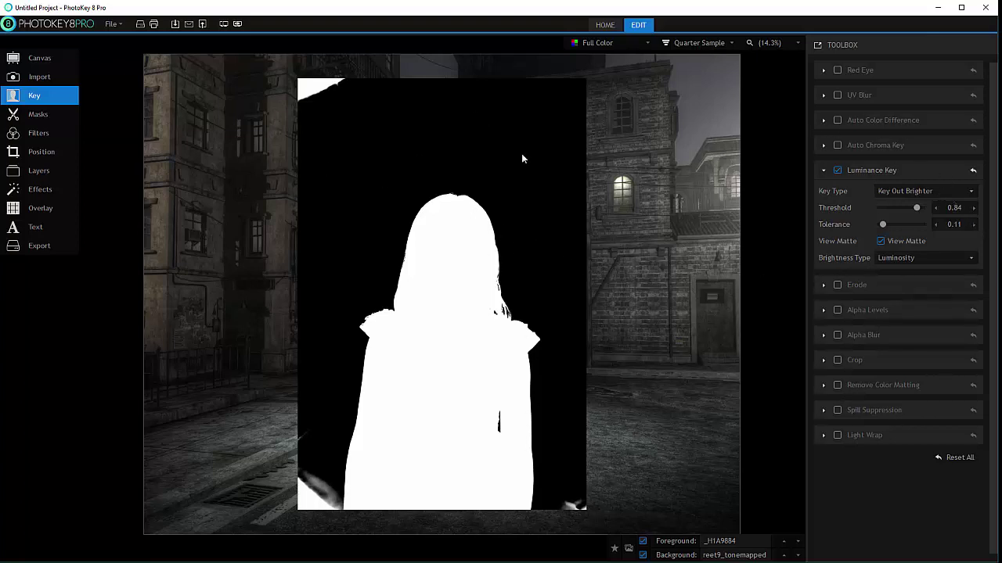
left_click(924, 191)
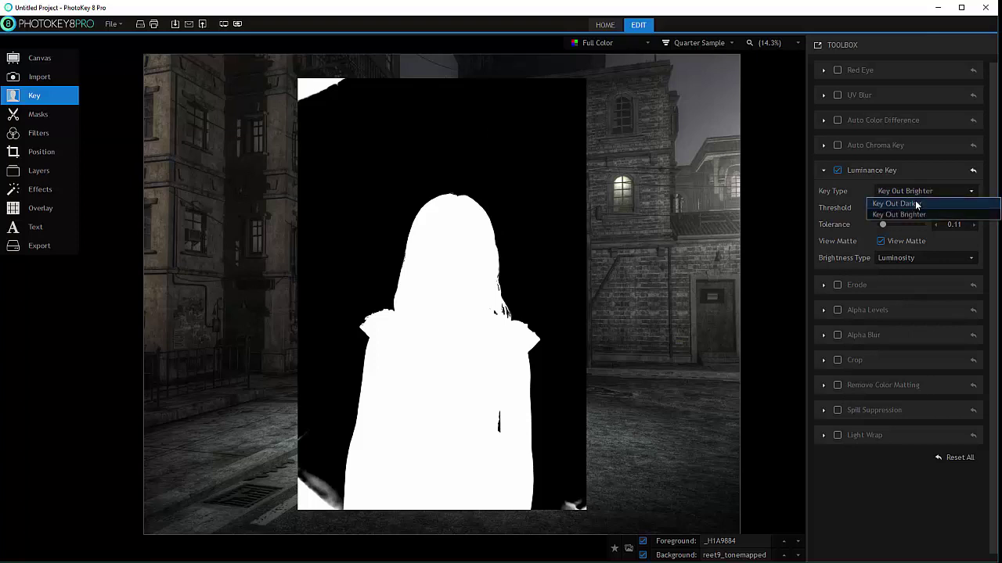
left_click(905, 215)
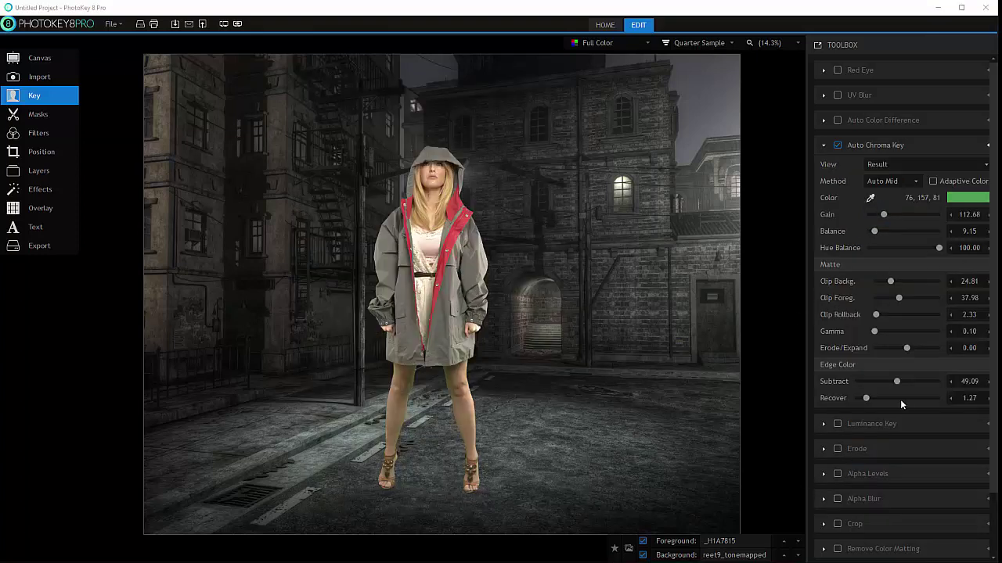
scroll(900, 399, "down", 2)
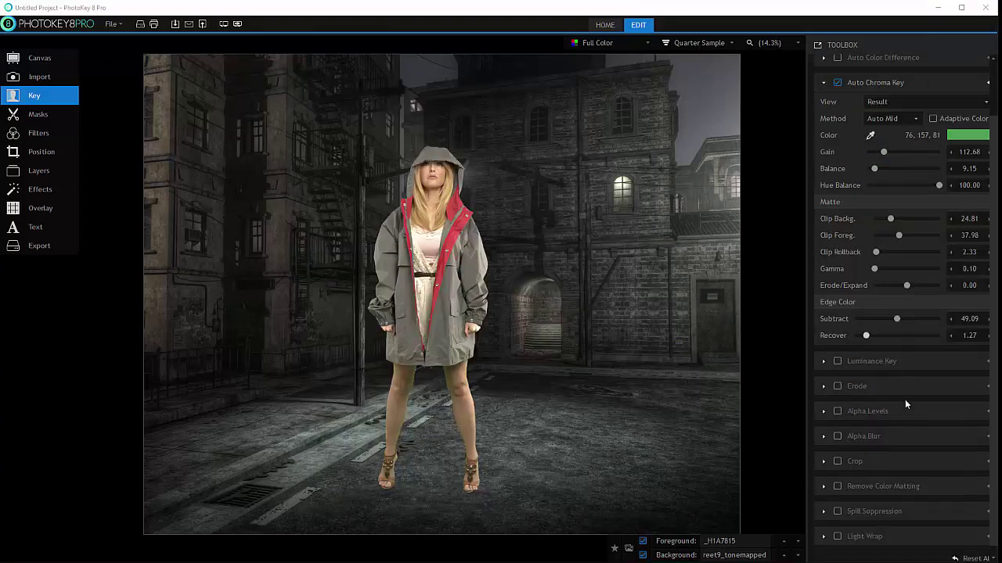
left_click(835, 385)
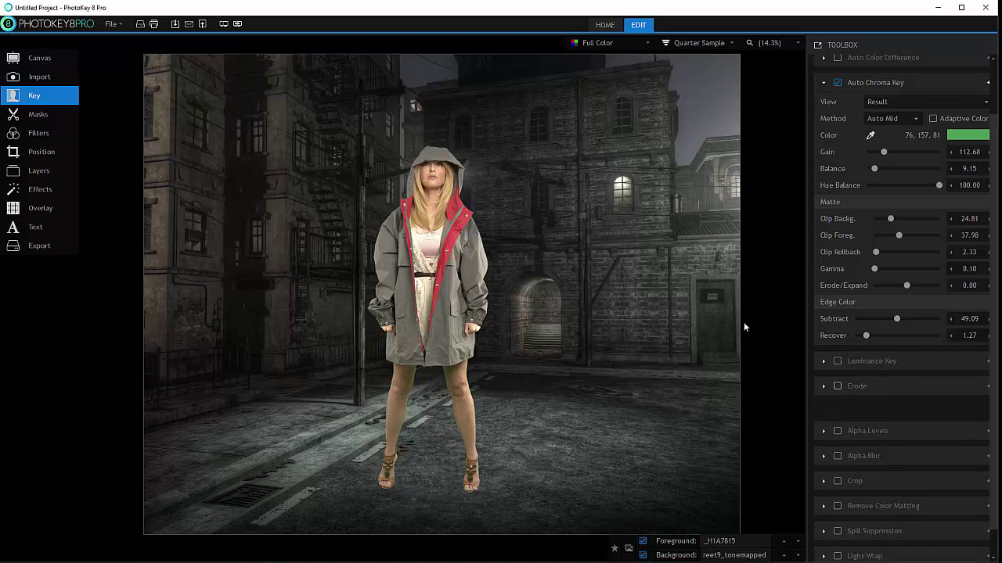
left_click(838, 389)
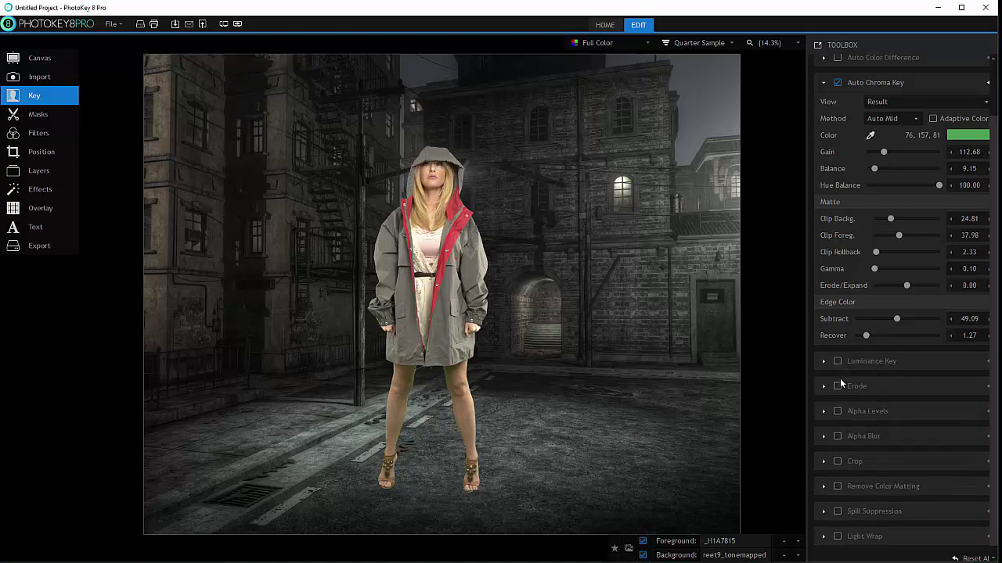
left_click(838, 386)
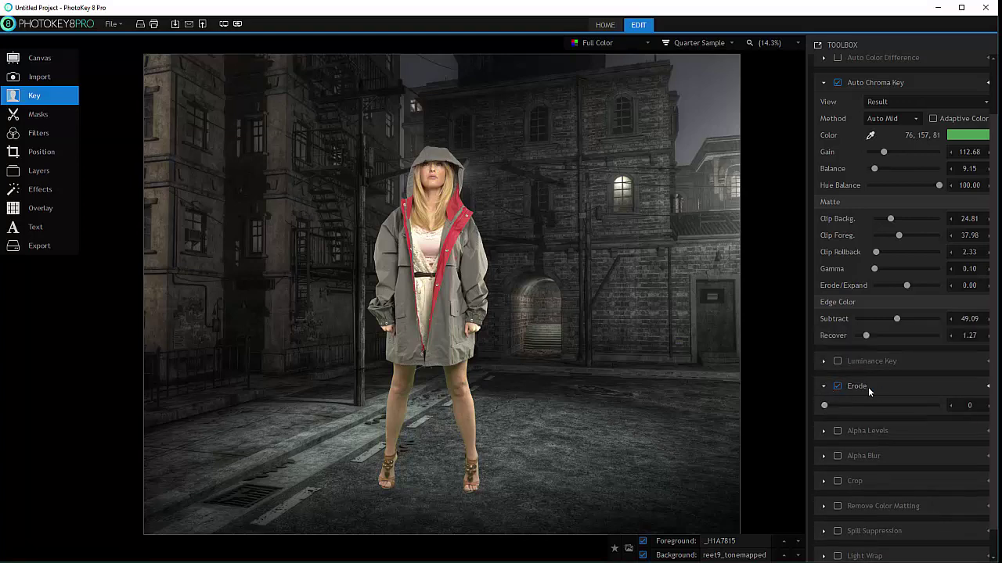
left_click(841, 396)
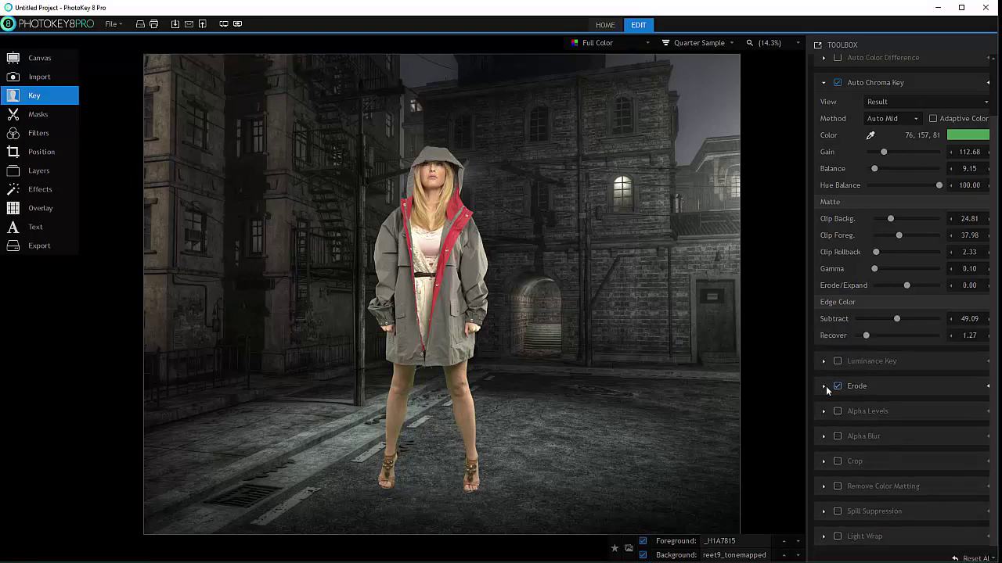
left_click(823, 386)
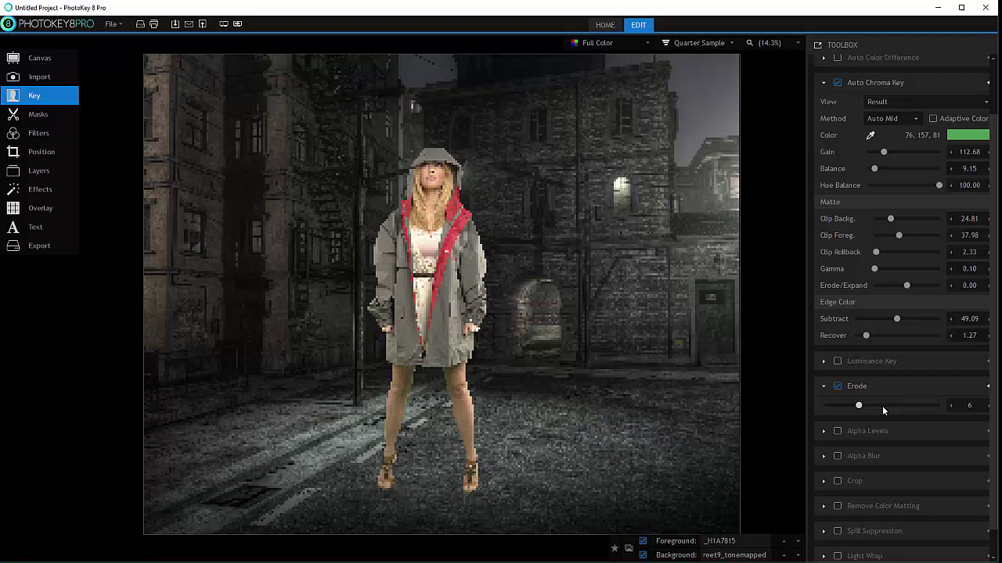
mouse_move(883, 407)
left_mouse_down()
mouse_move(904, 405)
mouse_move(883, 404)
left_mouse_up()
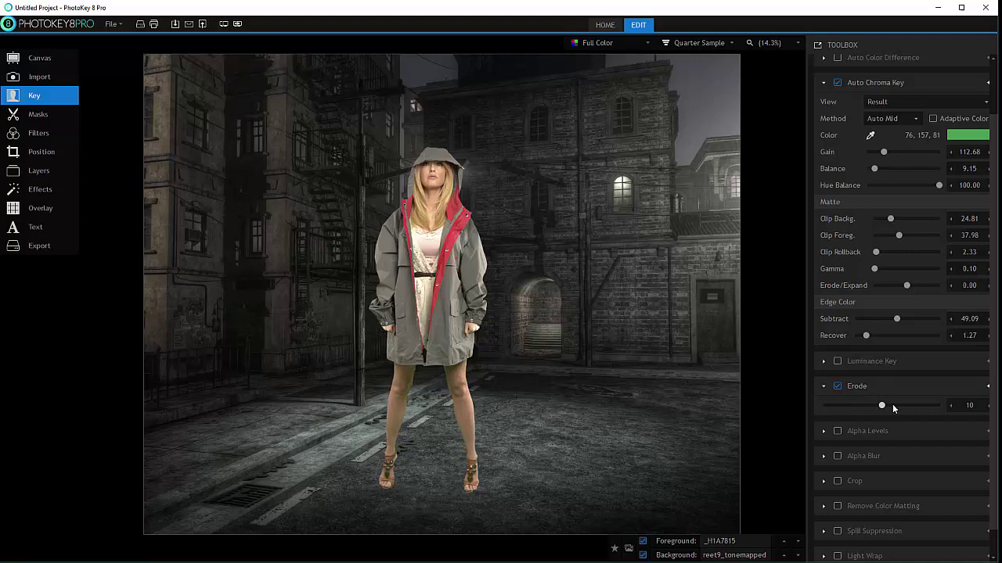
left_click_drag(892, 405, 805, 399)
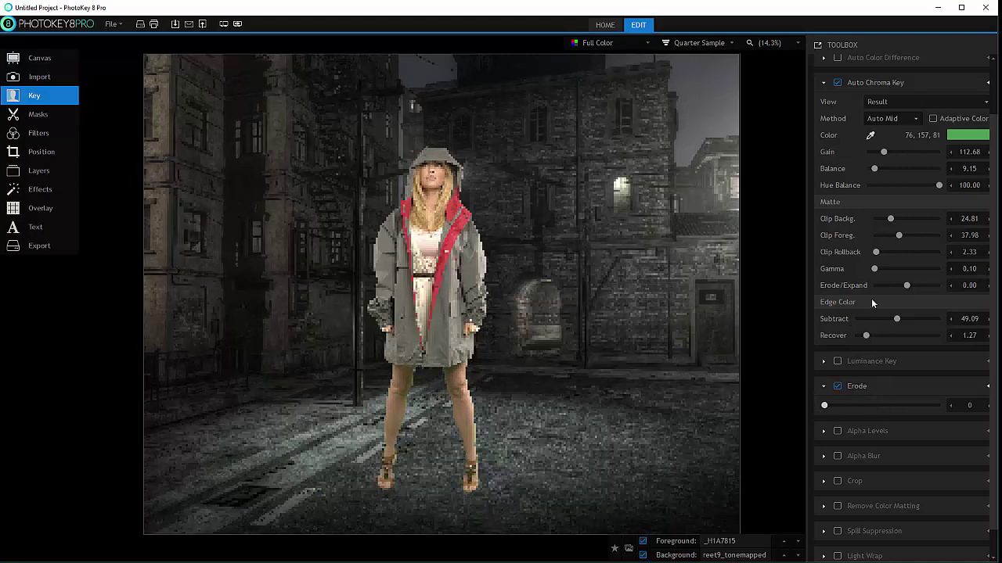
left_click(839, 386)
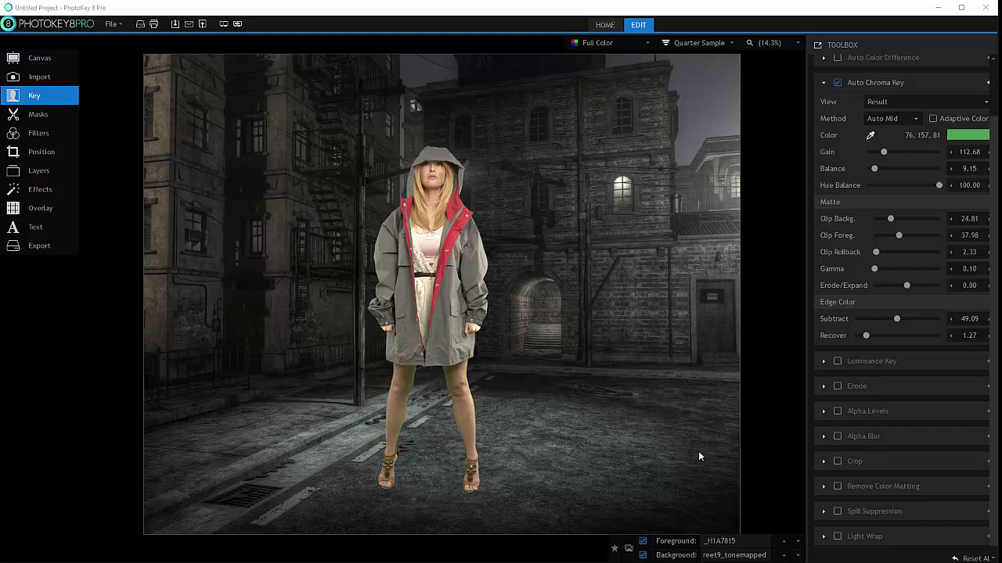
Enable Alpha Levels and switch the preview to the matte
left_click(837, 412)
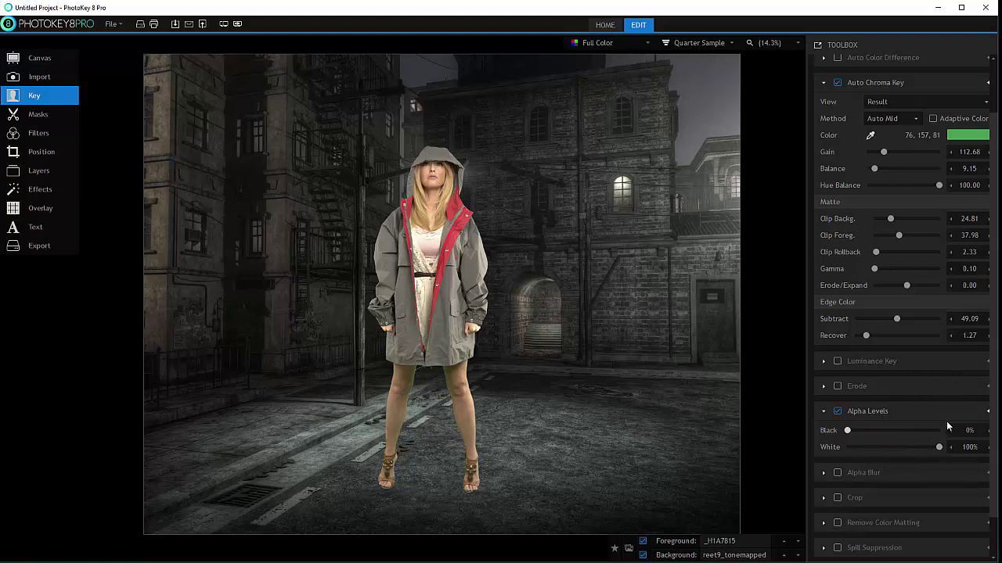
left_click(910, 101)
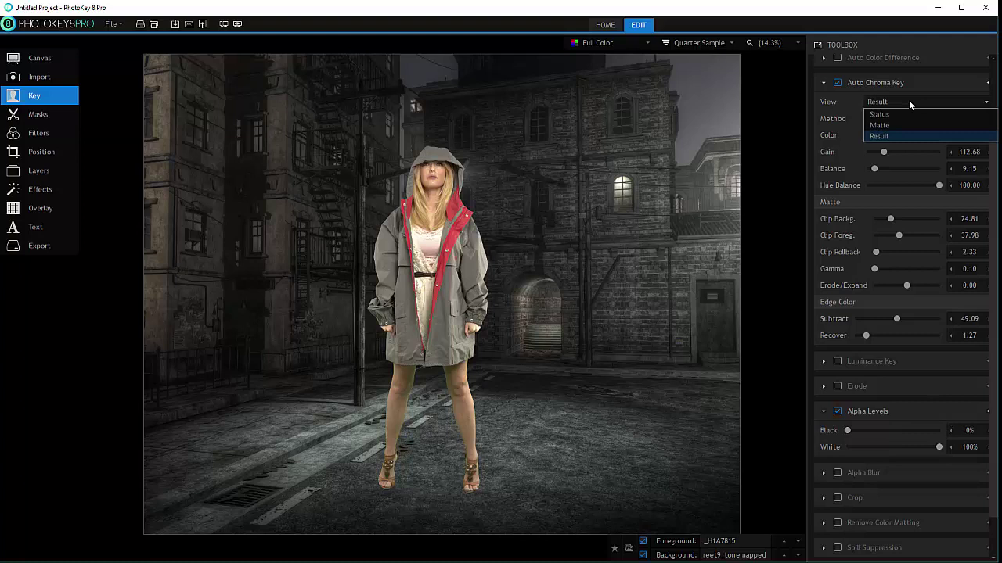
left_click(898, 124)
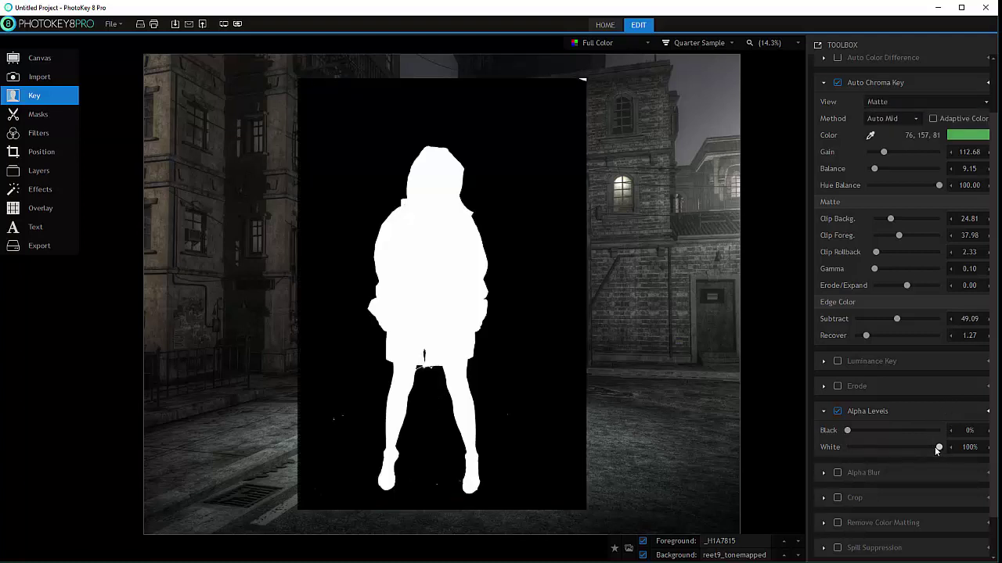
Test the alpha White and Black levels, ending at White 100% and Black 0%
left_click_drag(938, 449, 841, 435)
left_click_drag(849, 450, 939, 448)
left_click_drag(846, 429, 933, 430)
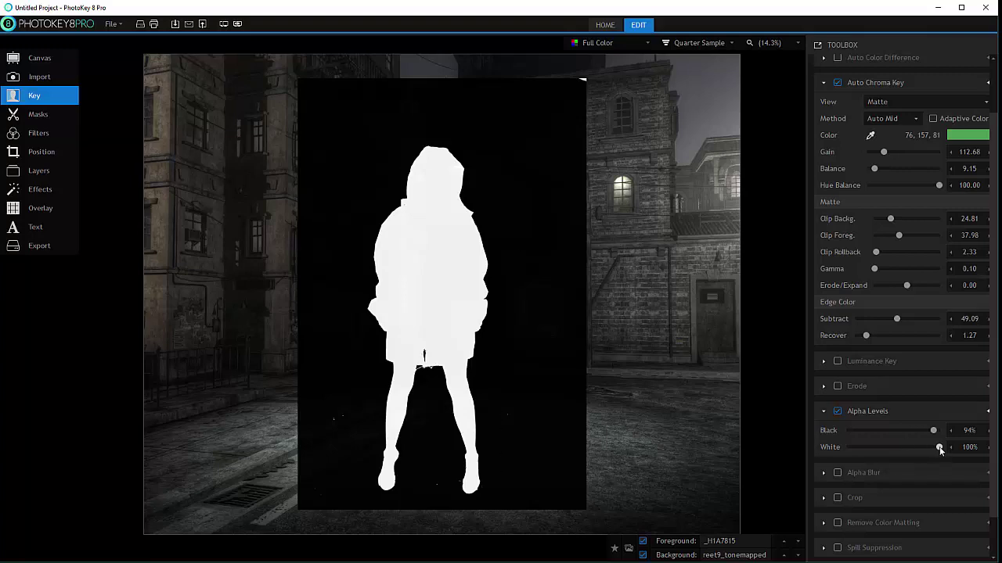
left_click_drag(938, 446, 850, 447)
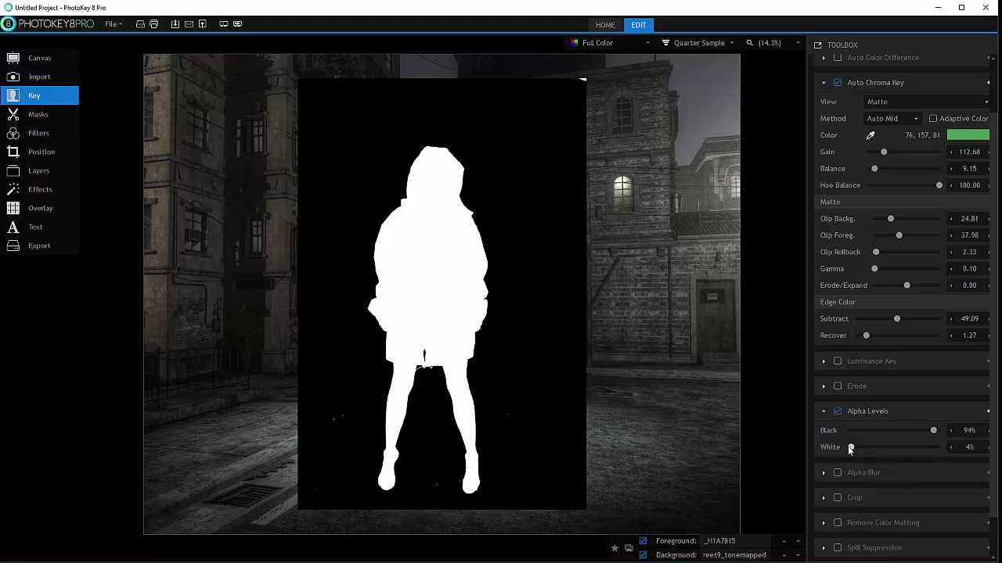
left_click_drag(851, 447, 942, 447)
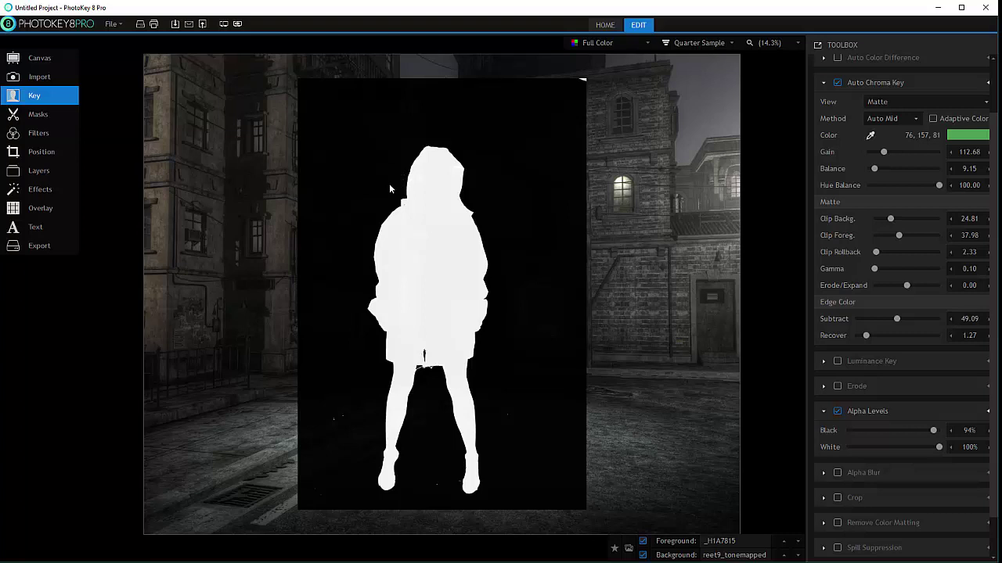
left_click_drag(933, 430, 812, 425)
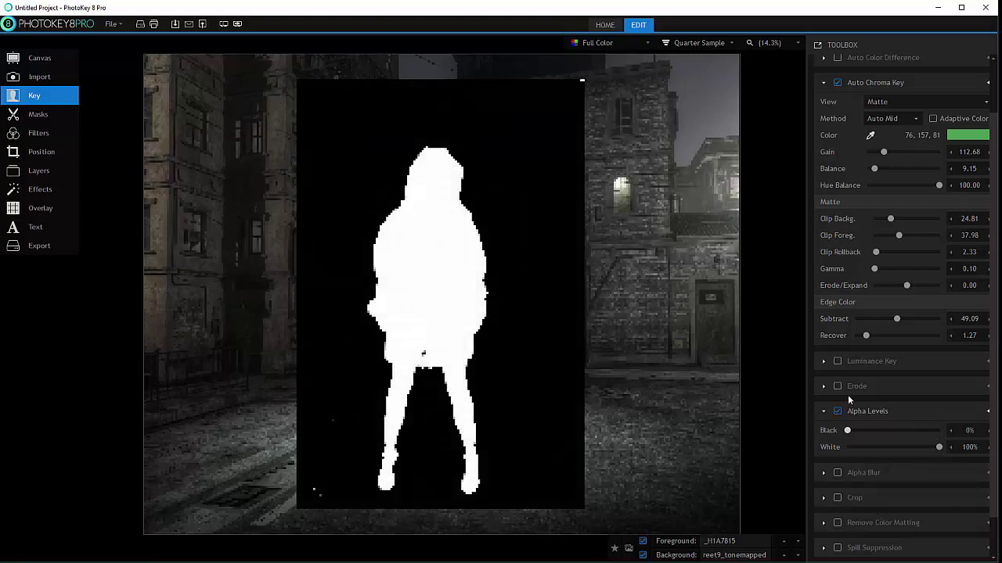
left_click(837, 411)
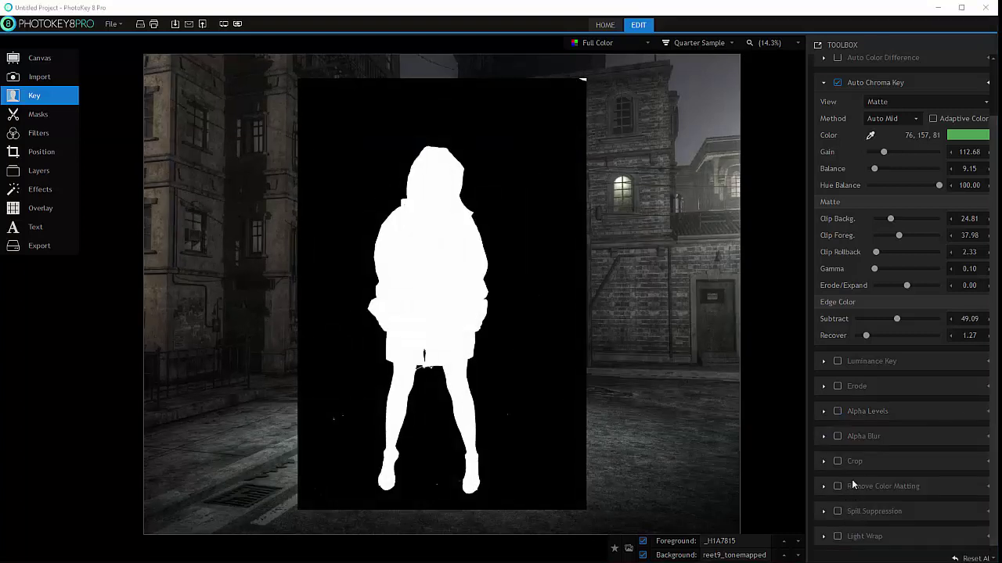
left_click(838, 436)
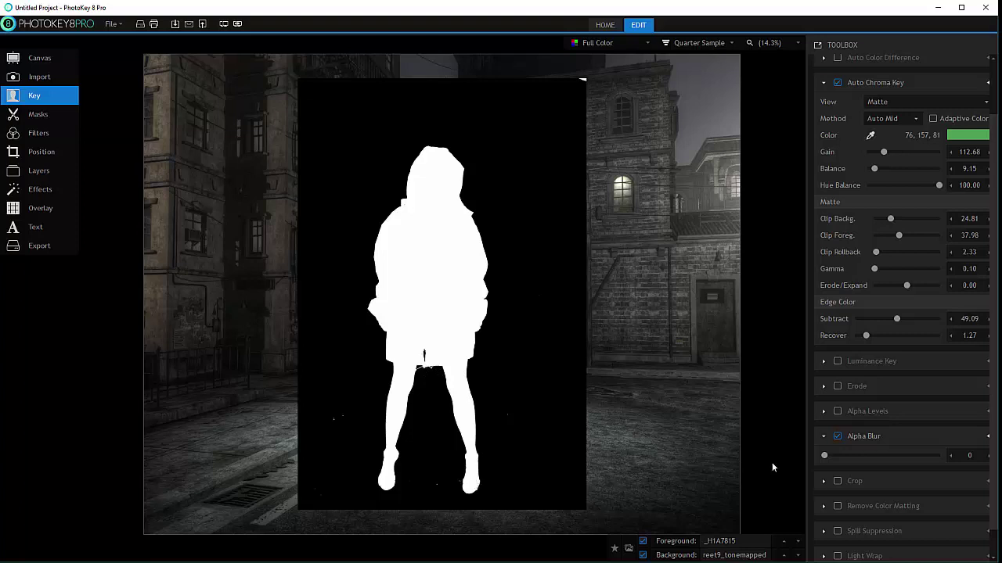
left_click_drag(836, 455, 941, 456)
left_click_drag(940, 458, 815, 457)
left_click(838, 436)
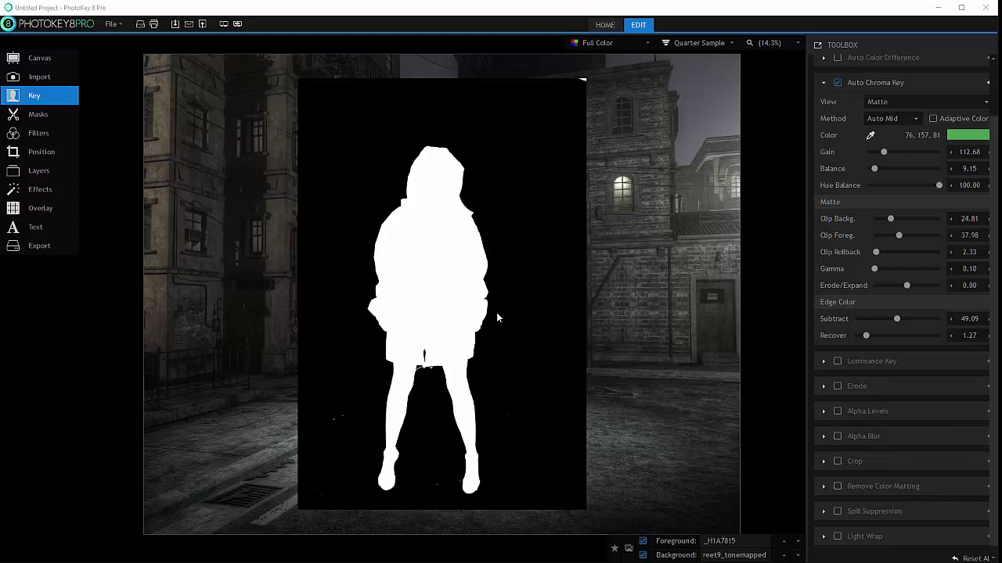
left_click(824, 487)
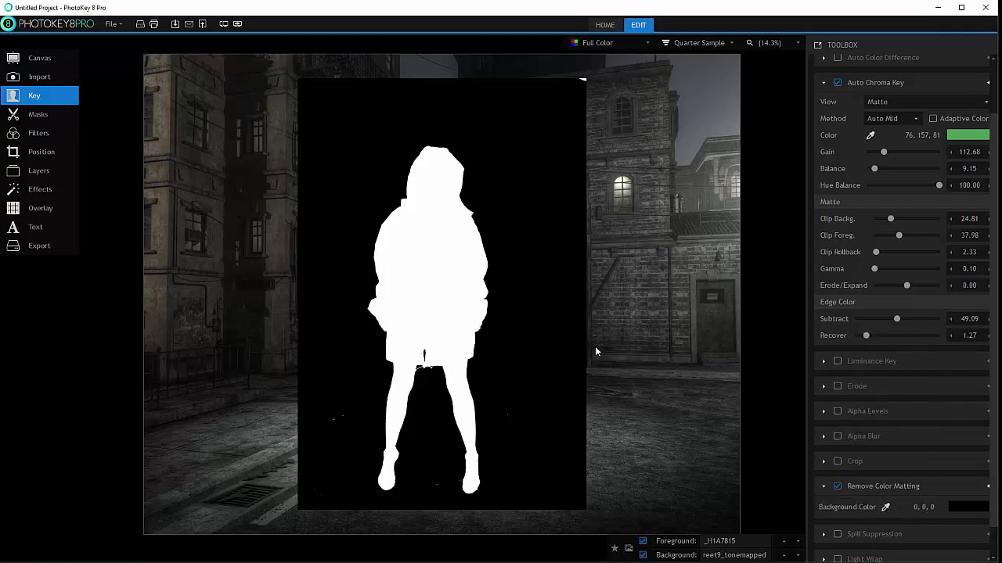
left_click(838, 486)
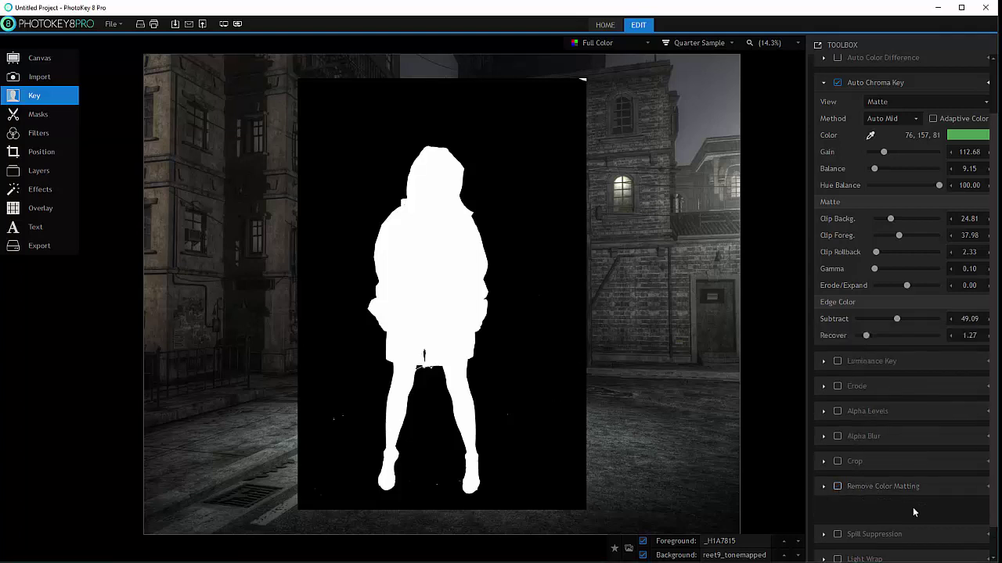
Enable Crop with Left 17.44%, Right 26.74%, Top 12.79%, Bottom 1.16%
left_click(825, 462)
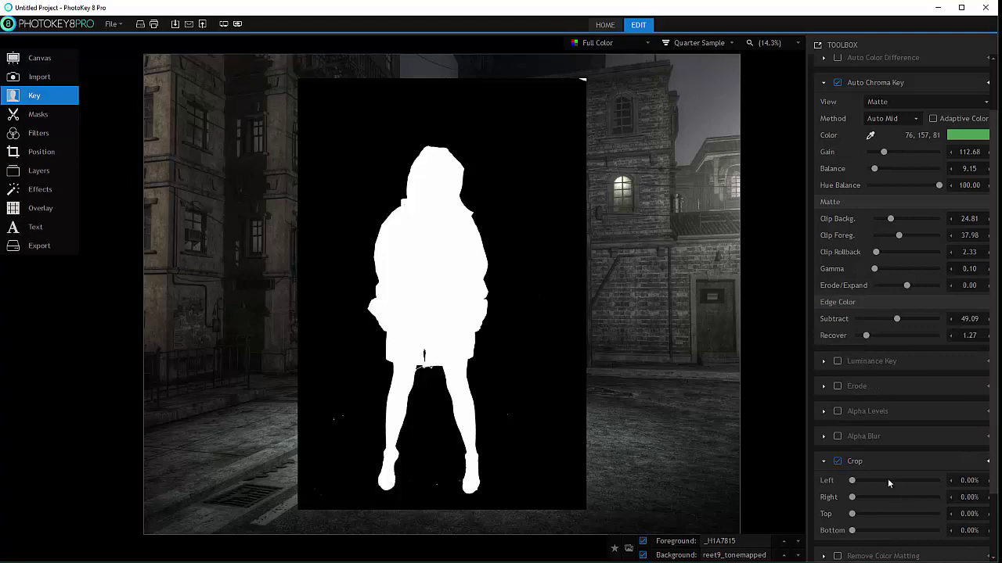
left_click_drag(854, 483, 853, 535)
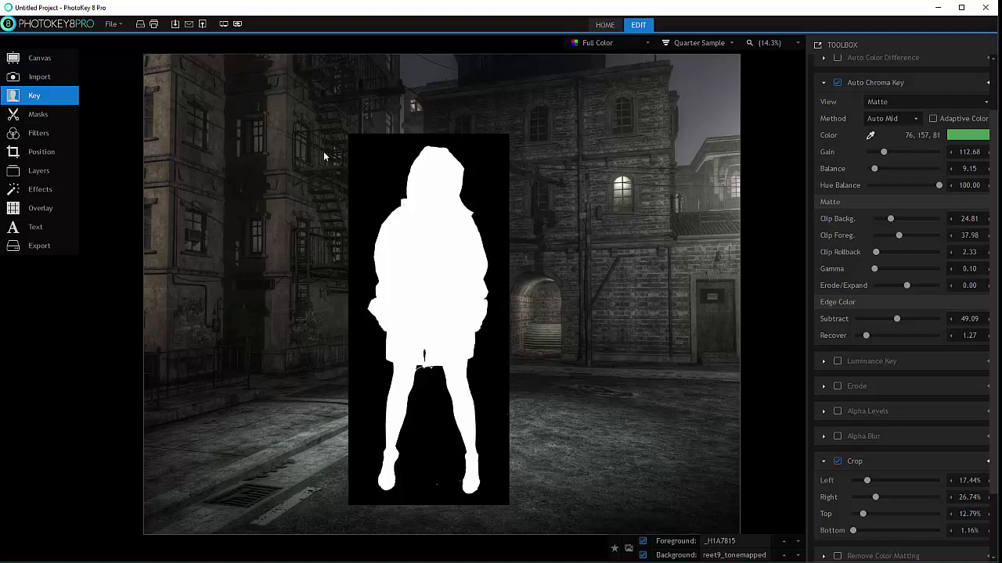
scroll(911, 444, "down", 1)
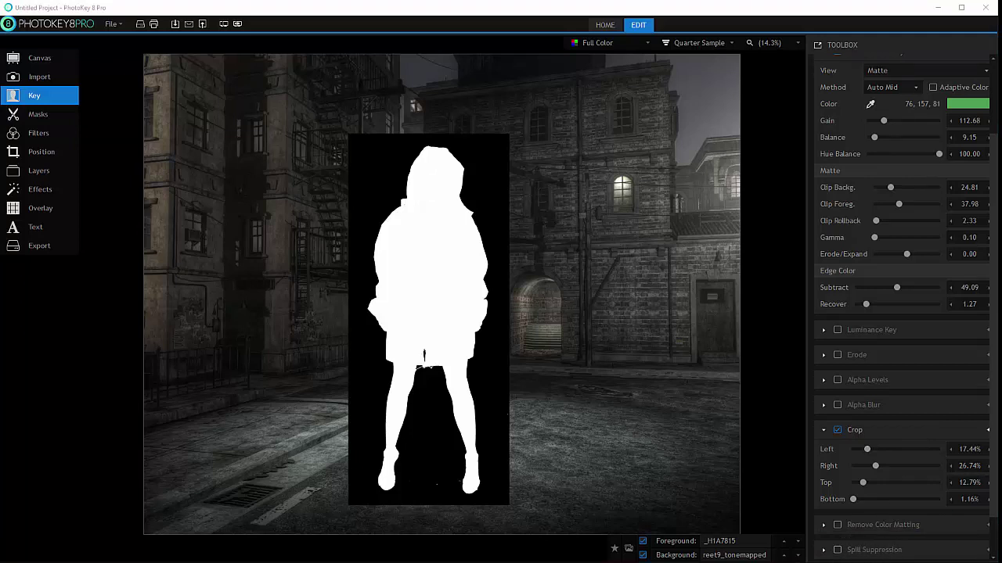
Set the Auto Chroma Key view back to Result
left_click_drag(995, 301, 999, 222)
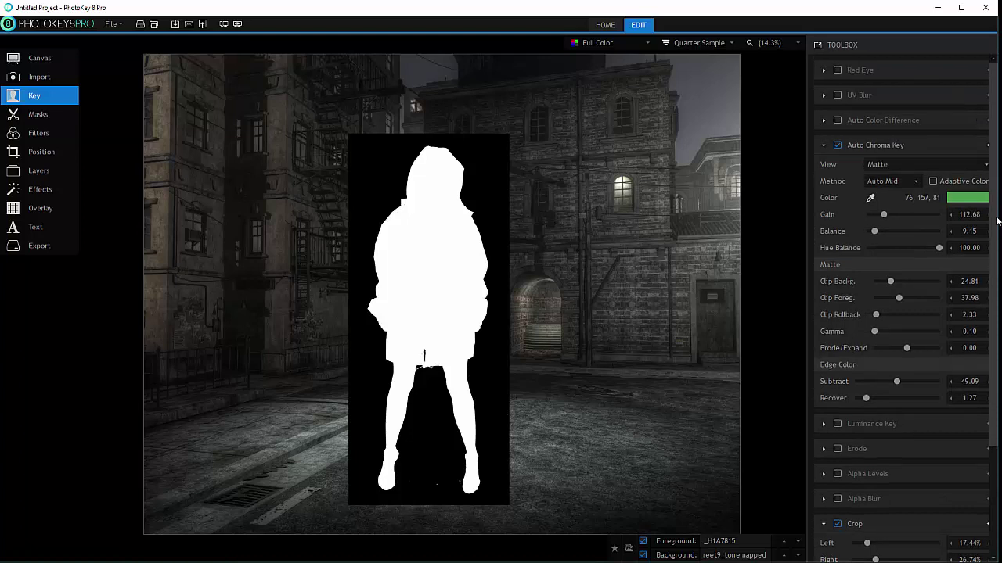
left_click(910, 165)
left_click(890, 205)
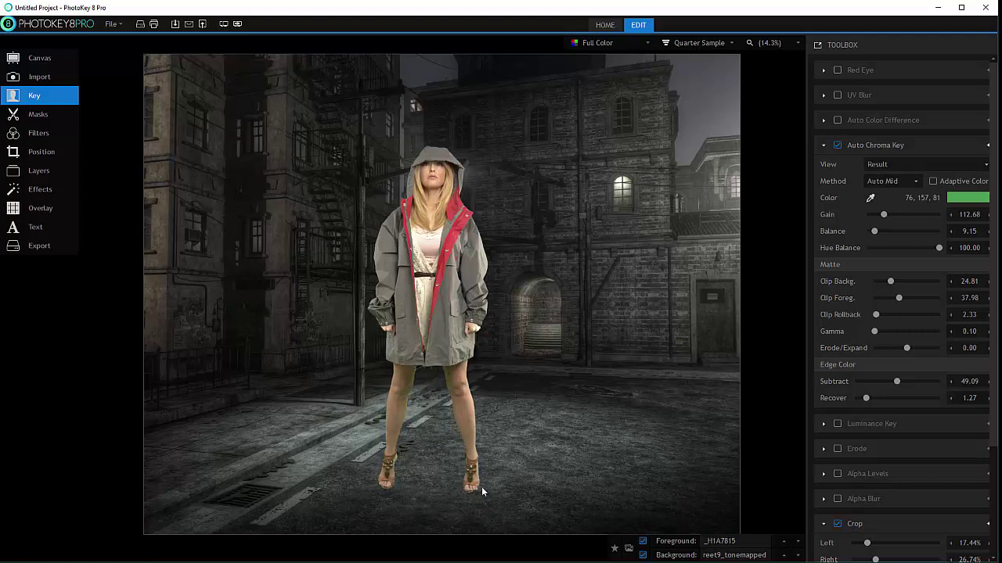
scroll(884, 478, "down", 3)
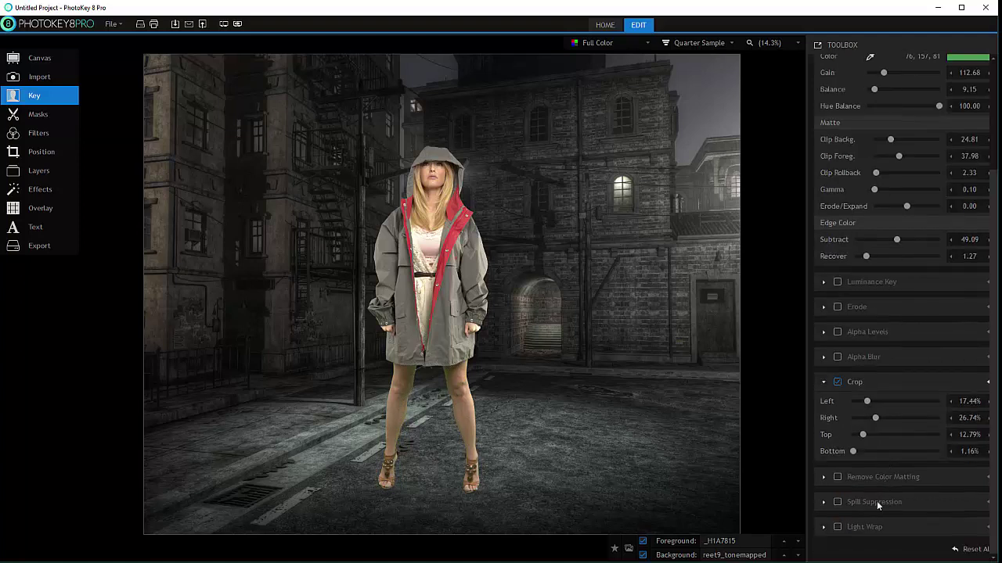
Turn off Crop and enable Spill Suppression
left_click(825, 504)
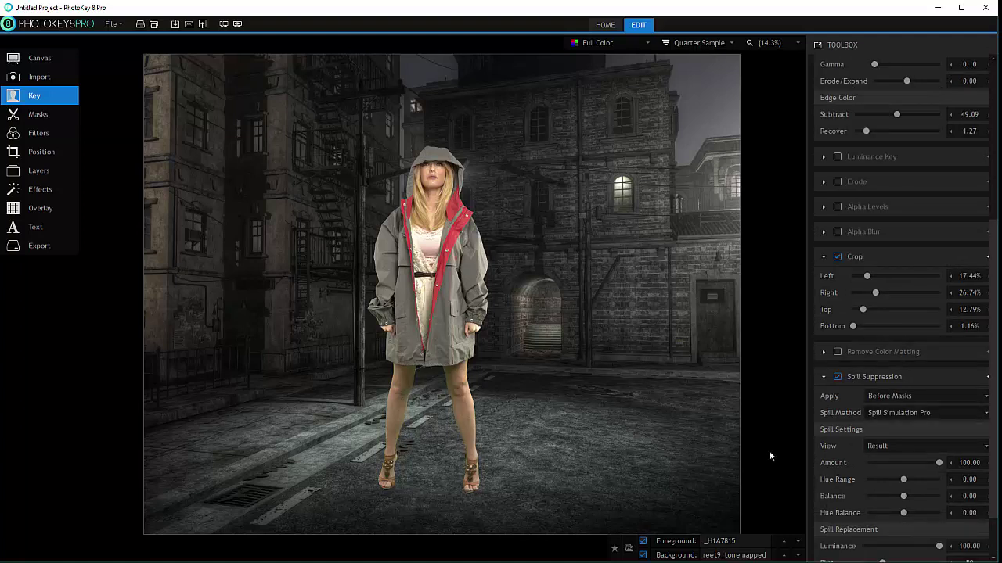
left_click(837, 378)
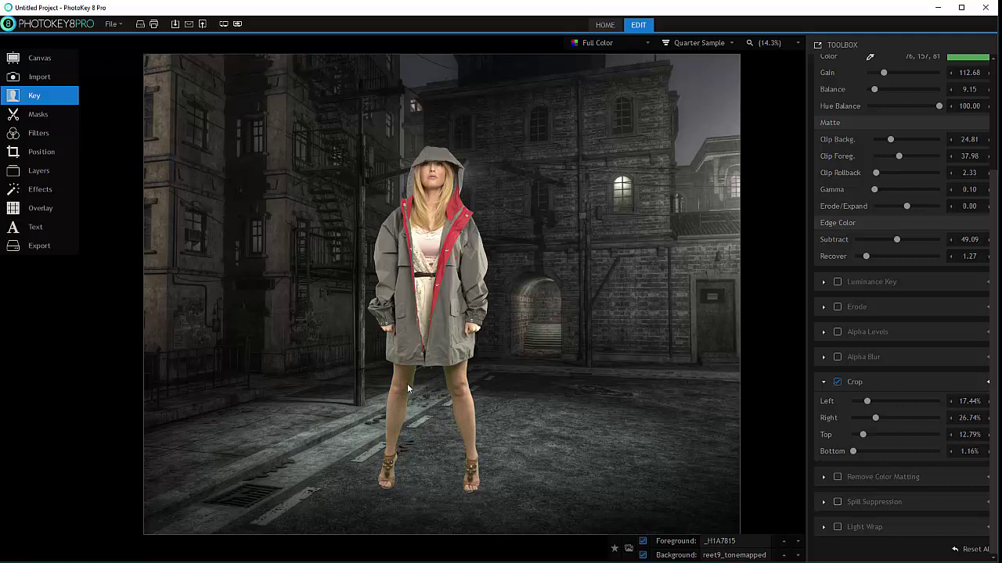
left_click(838, 382)
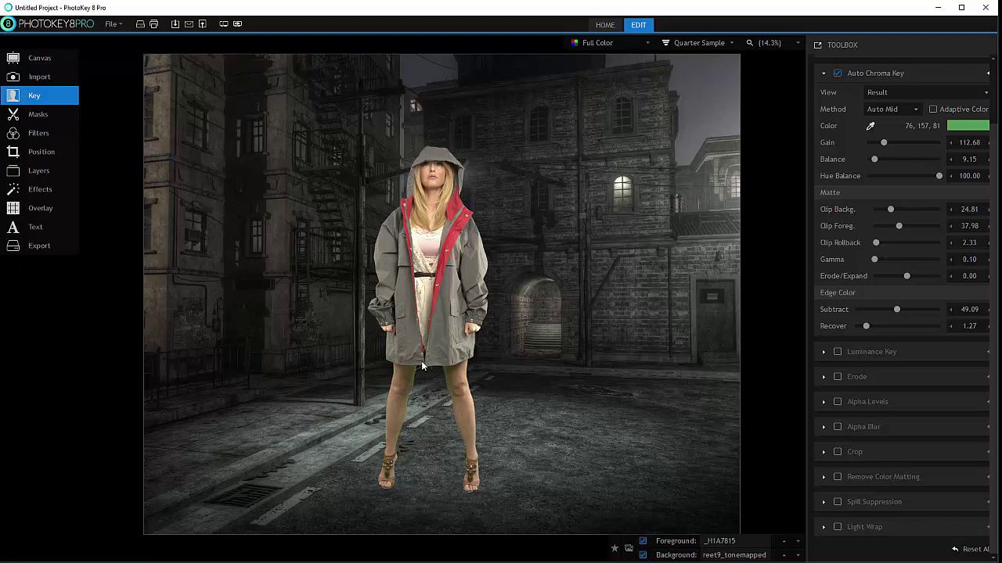
left_click(837, 502)
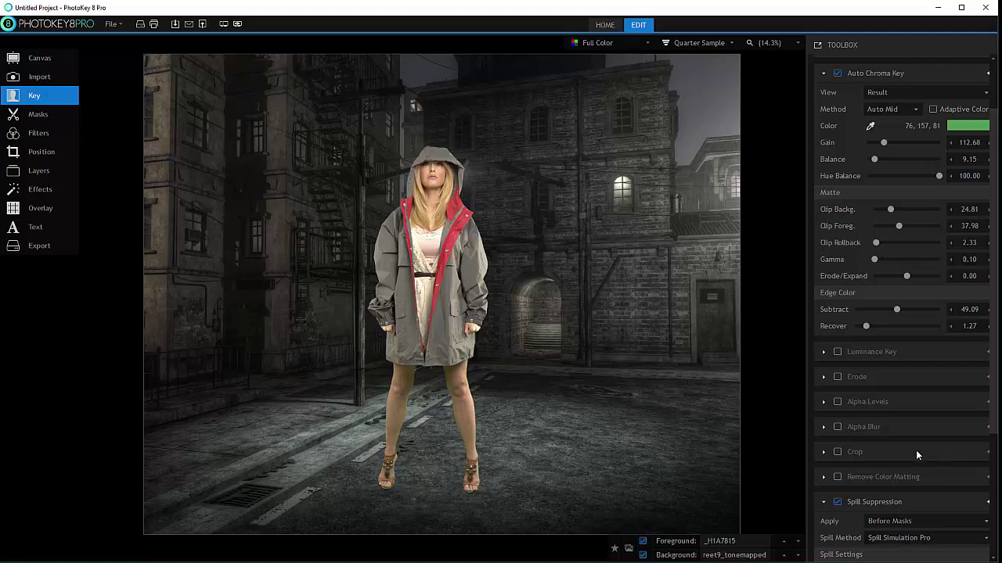
Choose Spill Simulation Pro as the spill method
scroll(930, 436, "down", 3)
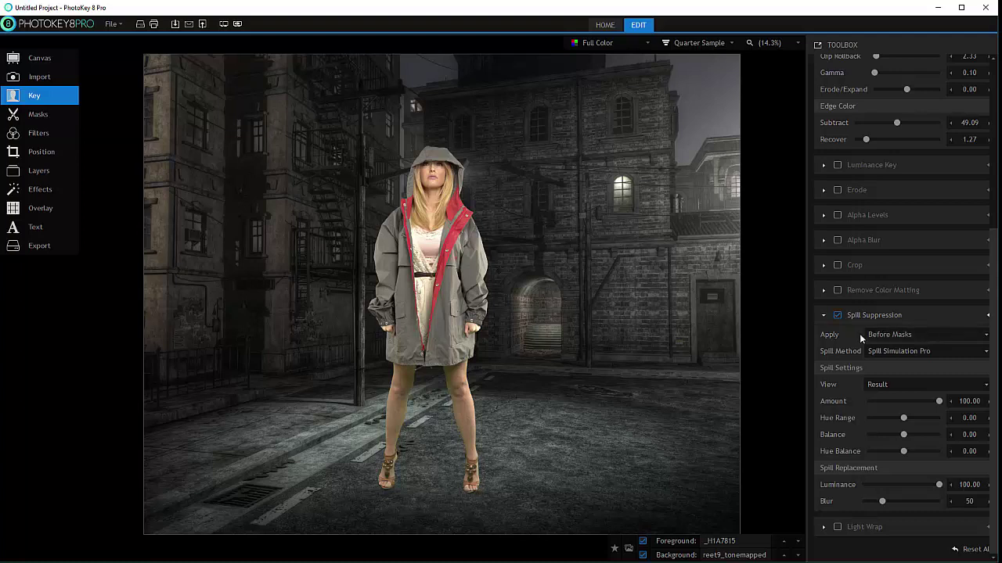
left_click(951, 349)
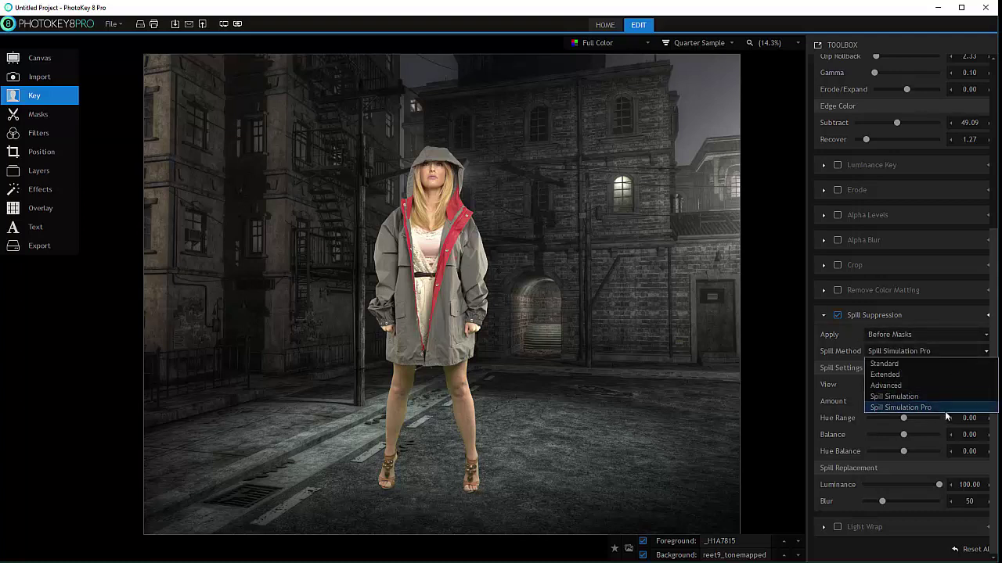
left_click(945, 408)
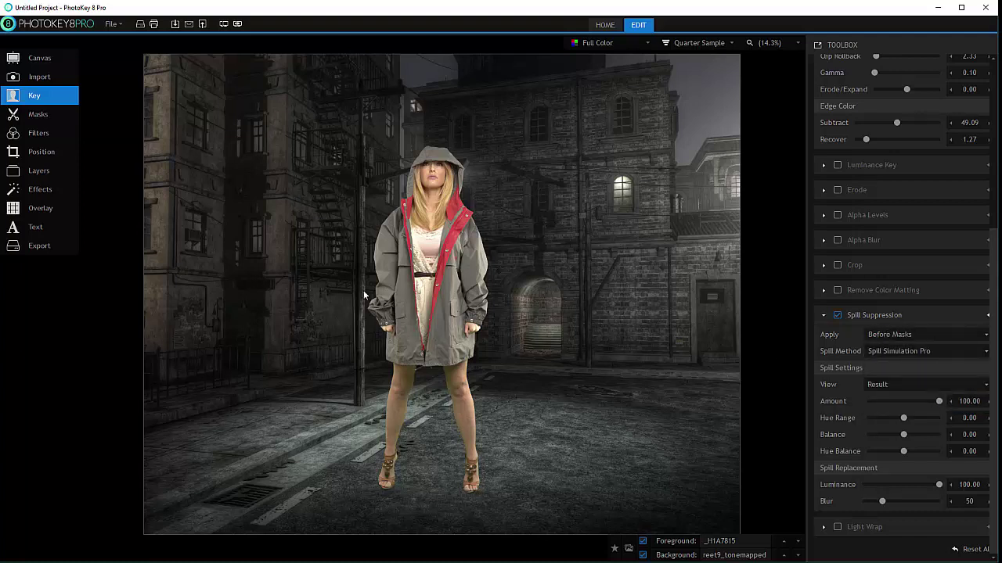
left_click(928, 352)
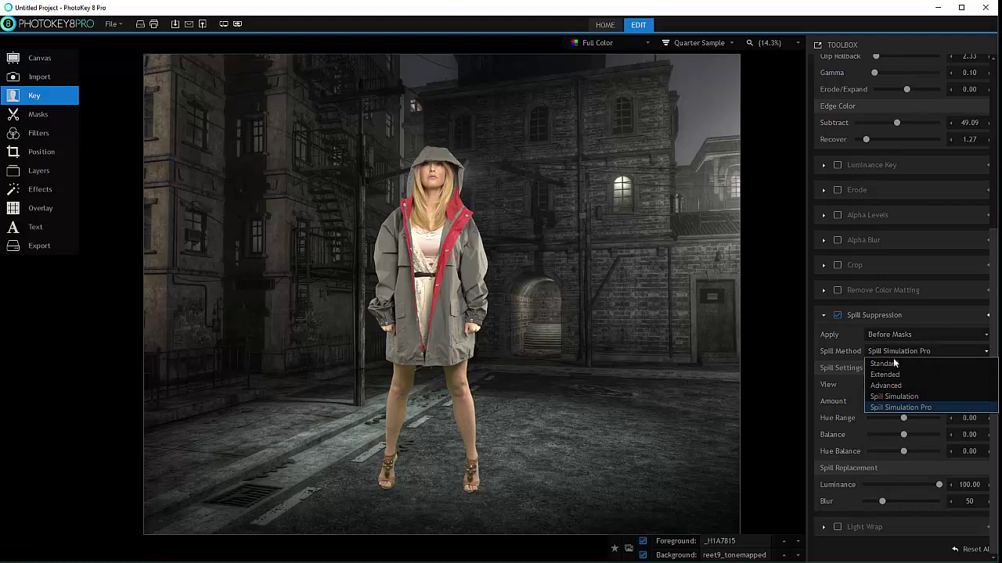
left_click(928, 352)
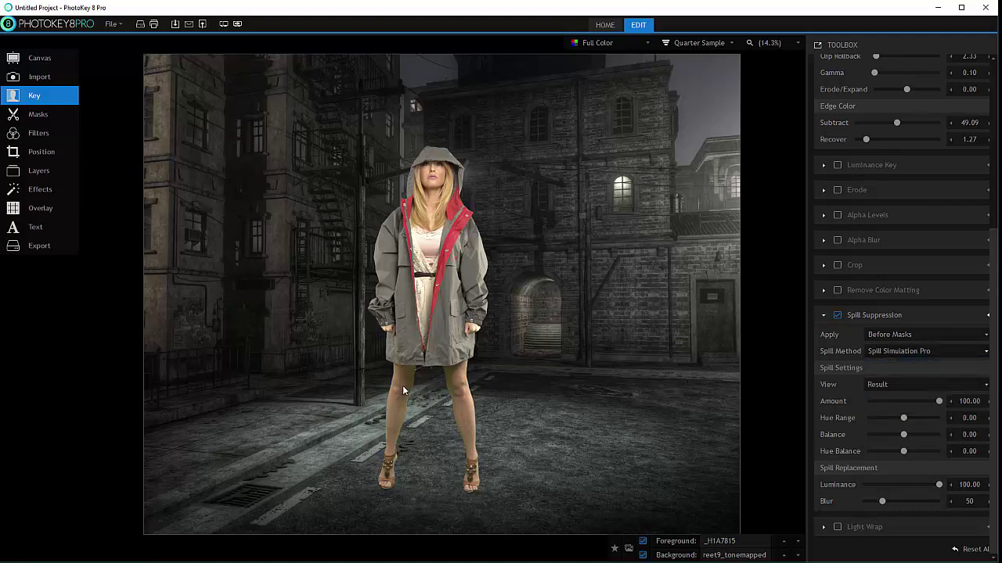
Compare spill options, keeping despill applied After Masks with the preview on Result
scroll(923, 351, "up", 2)
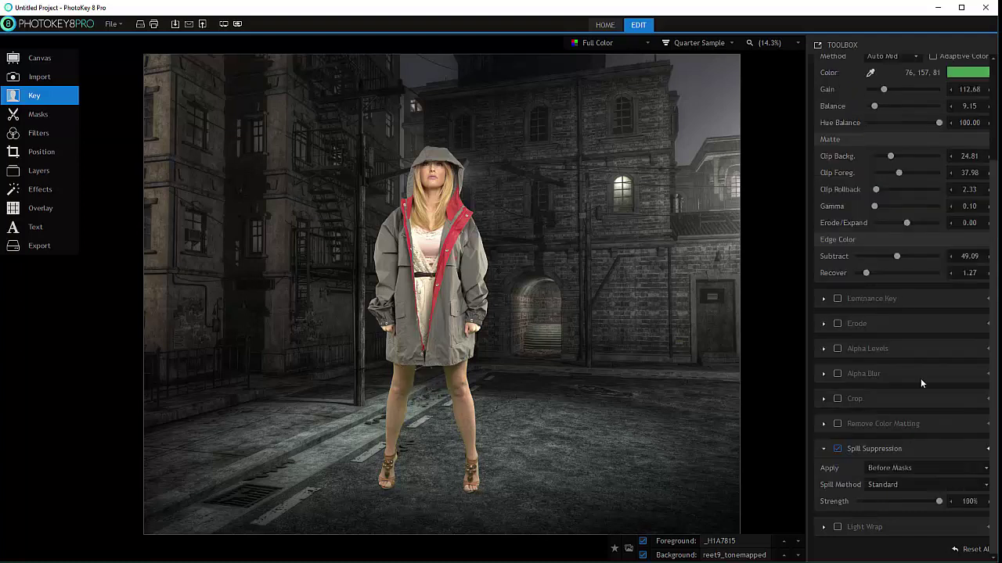
left_click(919, 486)
left_click(898, 509)
left_click(917, 484)
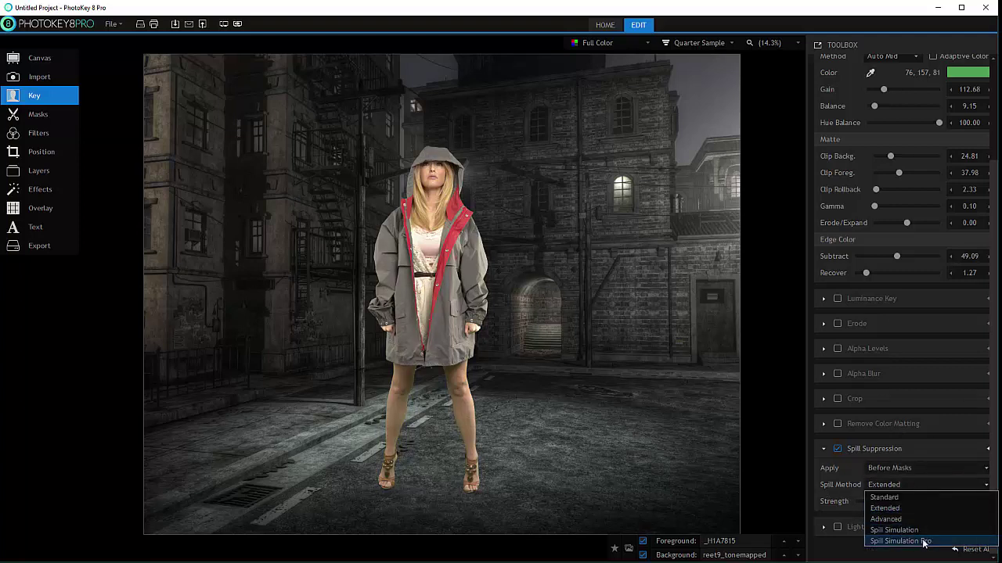
left_click(940, 485)
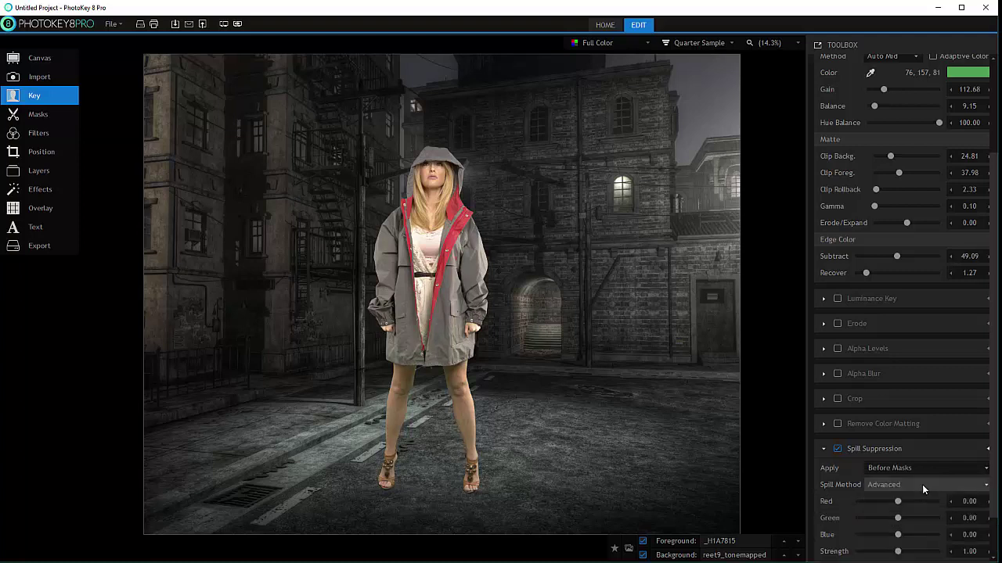
scroll(905, 440, "down", 1)
scroll(884, 439, "down", 1)
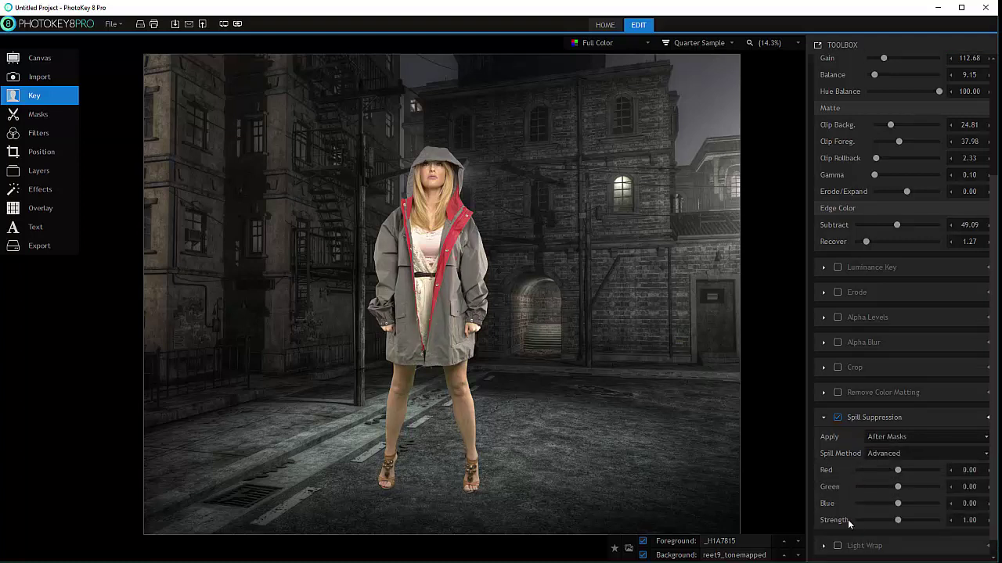
left_click(916, 453)
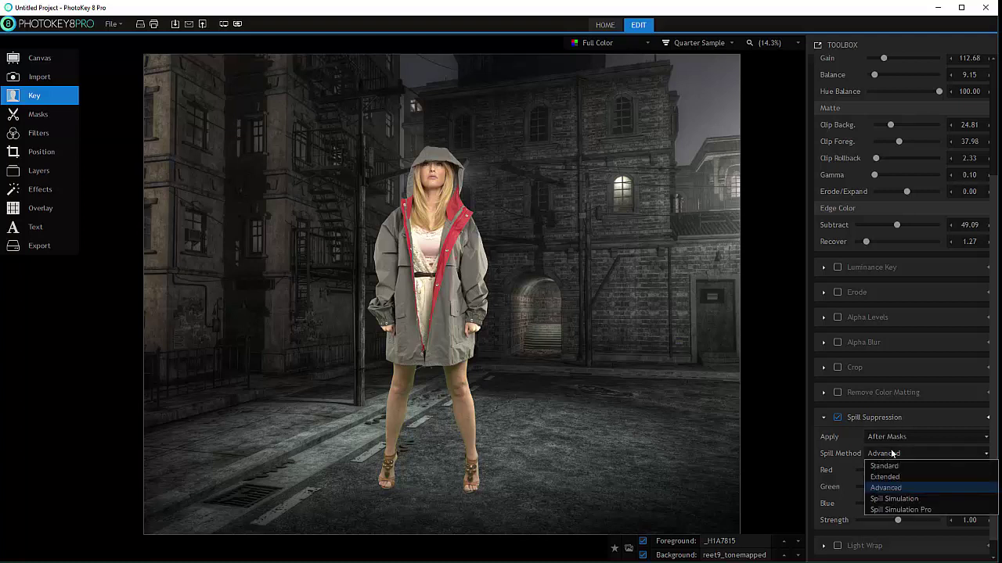
left_click(887, 509)
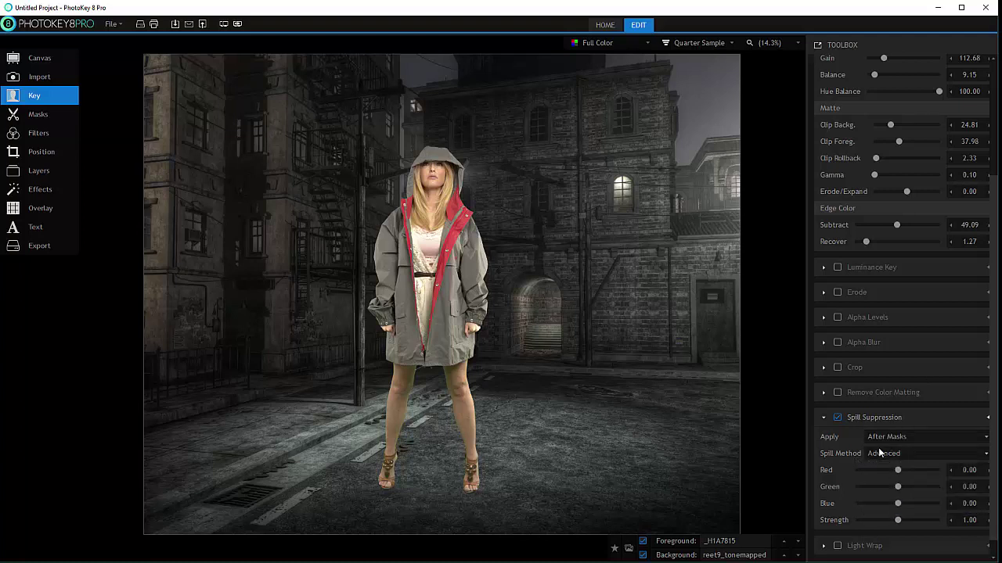
scroll(881, 453, "down", 1)
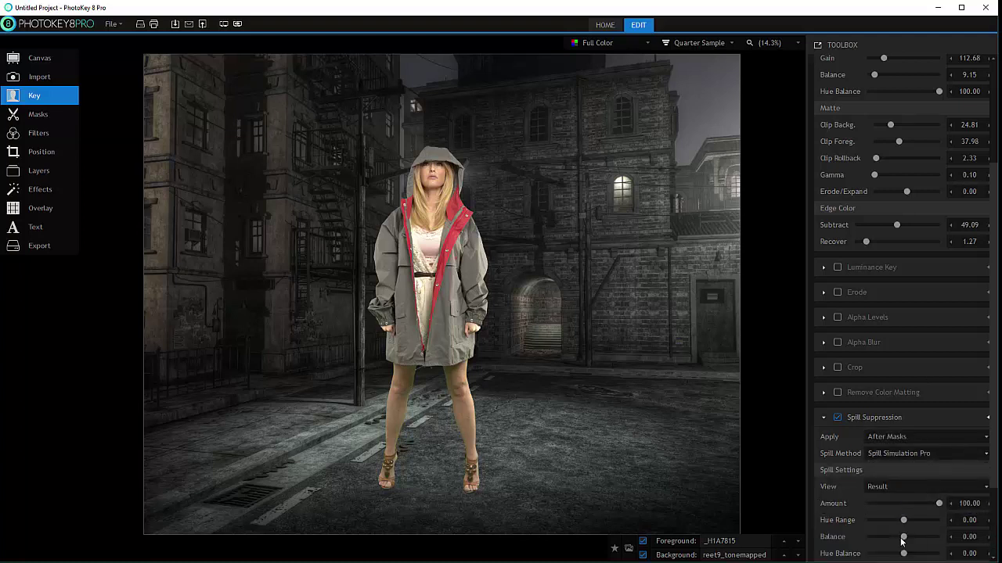
scroll(992, 399, "down", 2)
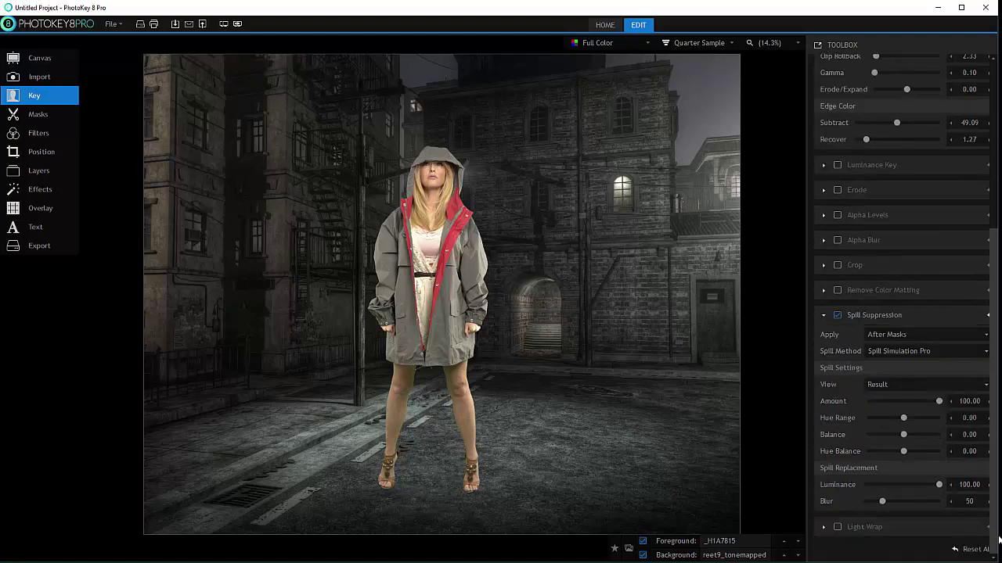
left_click(935, 385)
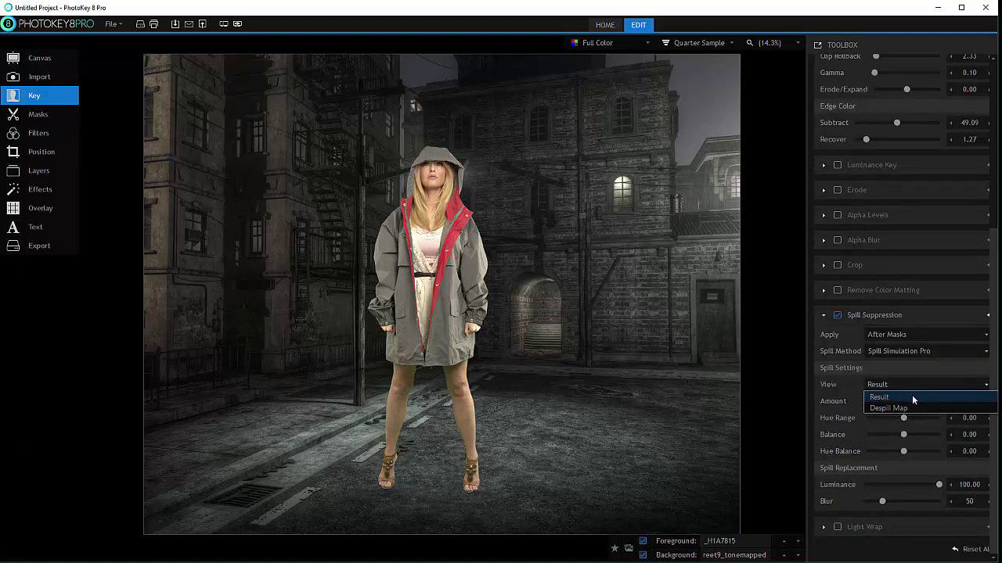
left_click(878, 395)
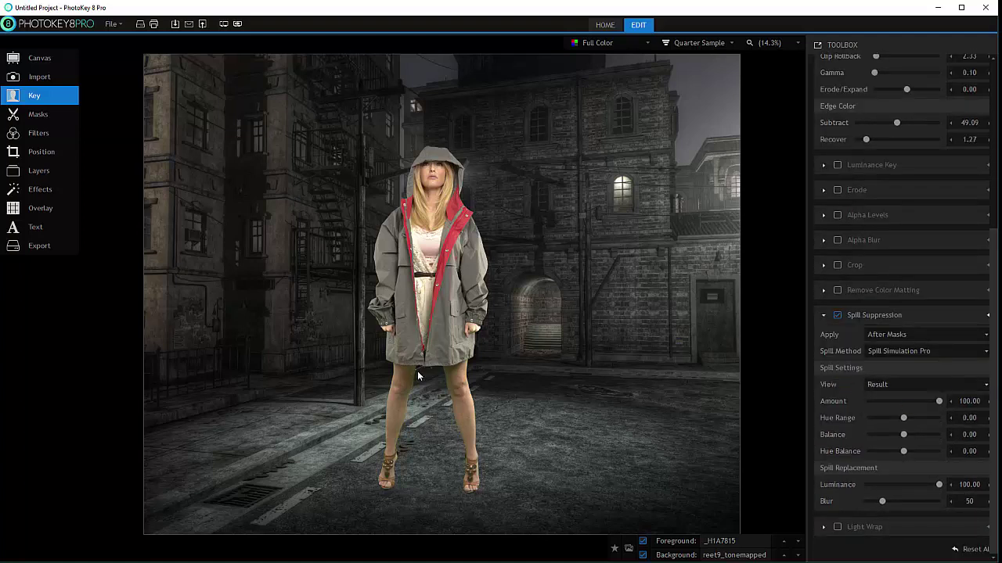
Widen the despill Hue Range to 9.86 and shift Hue Balance negative in Spill Settings
scroll(877, 381, "down", 1)
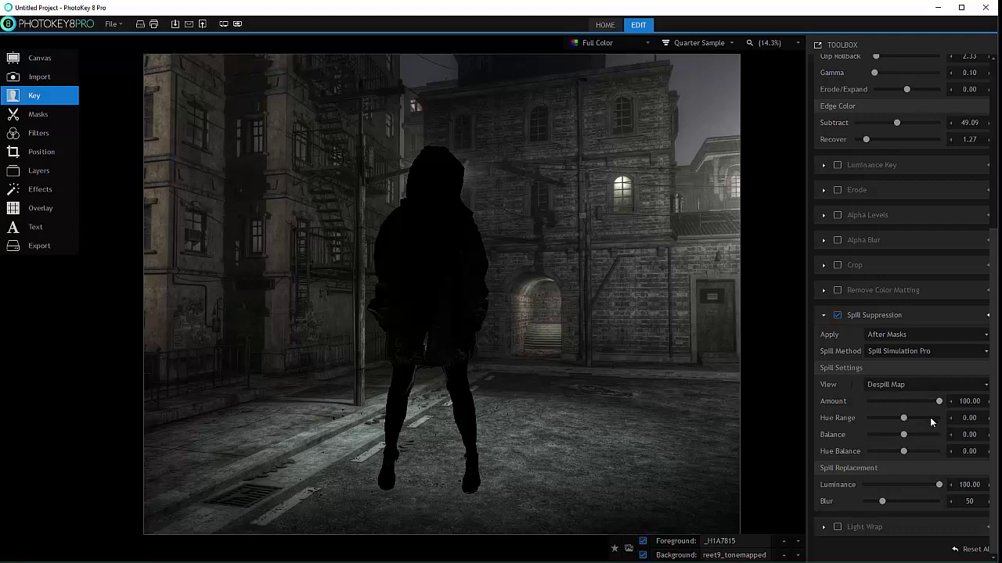
mouse_move(904, 417)
left_mouse_down()
mouse_move(922, 418)
mouse_move(912, 416)
mouse_move(904, 436)
mouse_move(917, 438)
mouse_move(899, 437)
left_mouse_up()
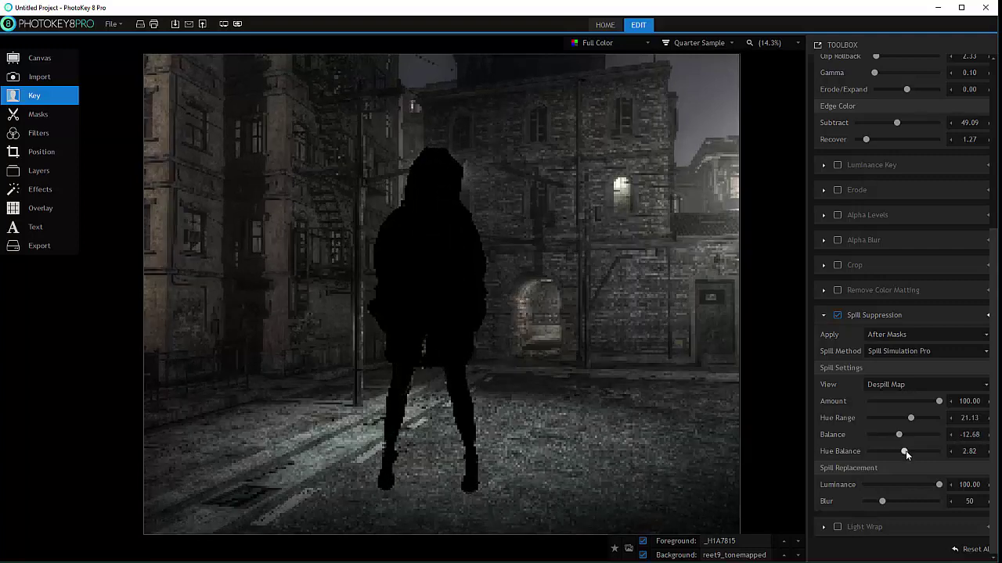
mouse_move(906, 451)
left_mouse_down()
mouse_move(917, 450)
mouse_move(901, 451)
left_mouse_up()
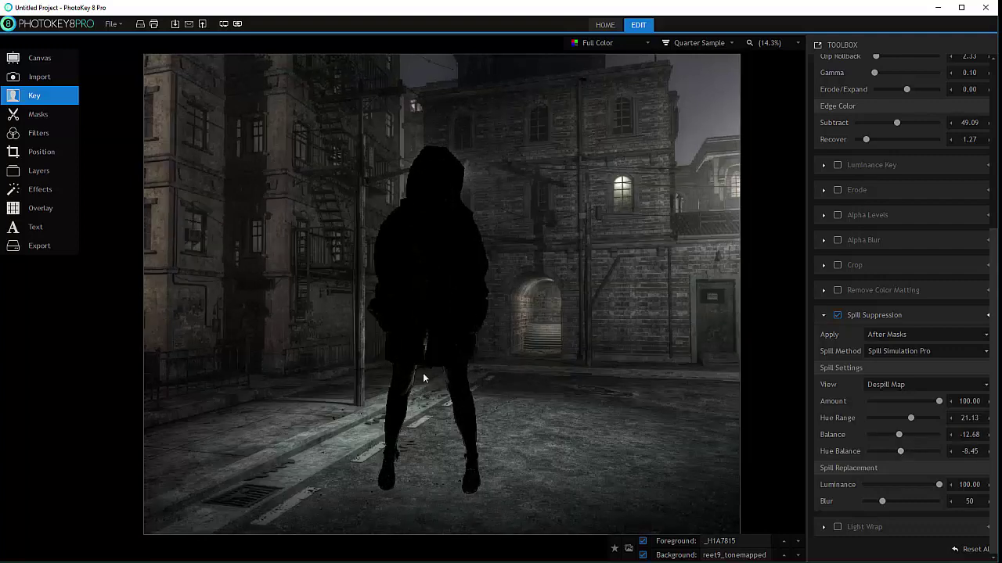
Switch the view from Despill Map to Result and fine-tune Hue Balance to -11.27
left_click(925, 384)
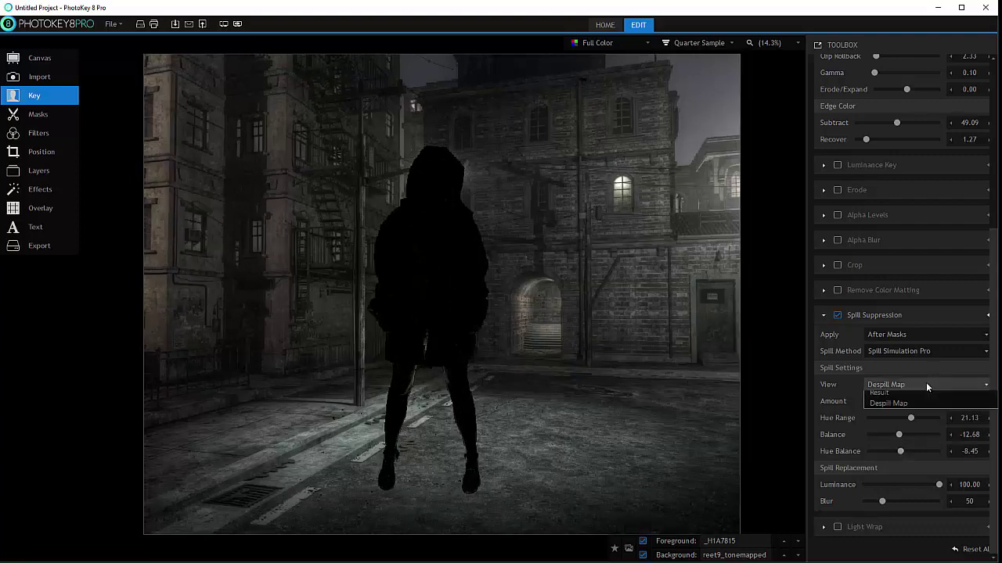
left_click(902, 396)
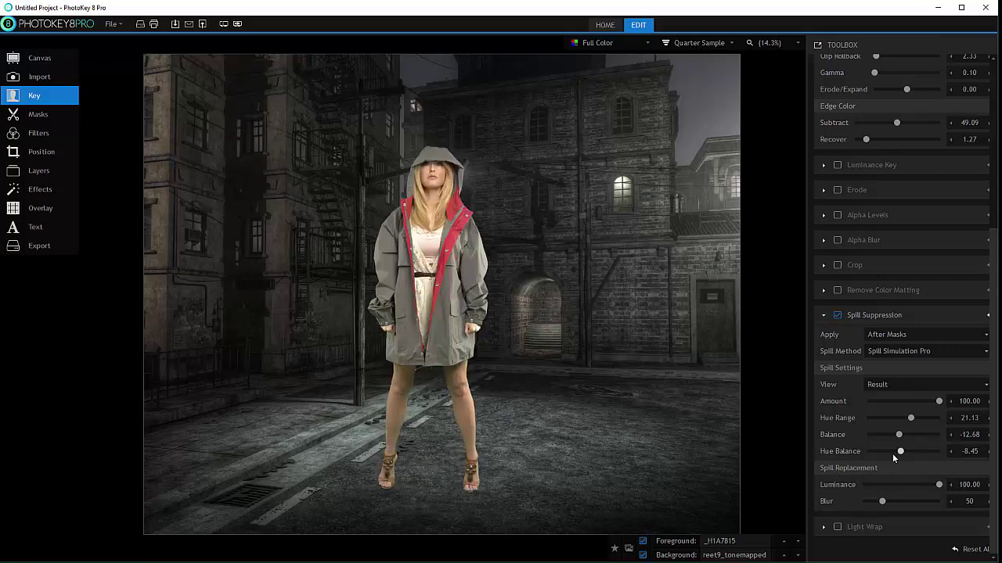
left_click_drag(900, 451, 908, 419)
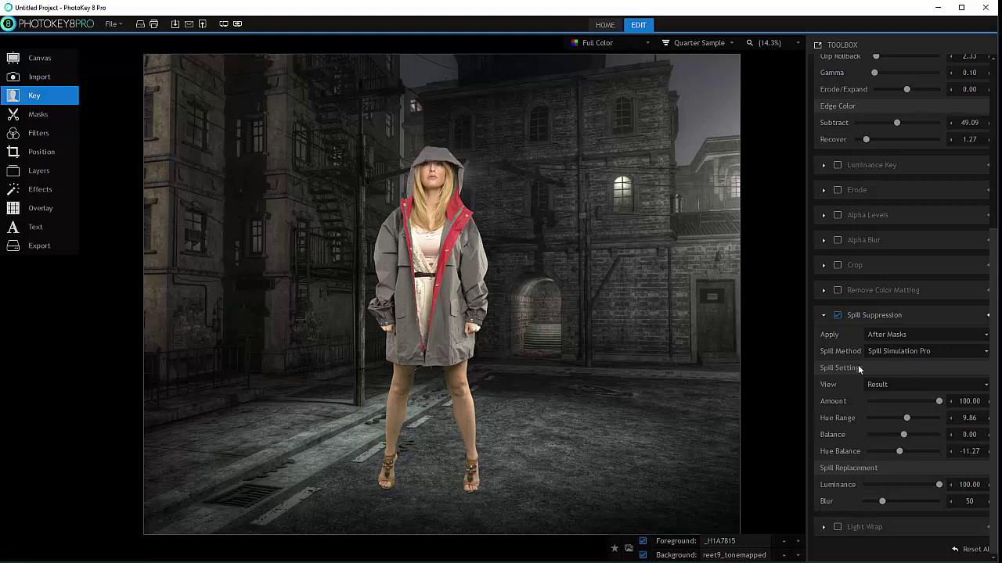
scroll(894, 197, "up", 5)
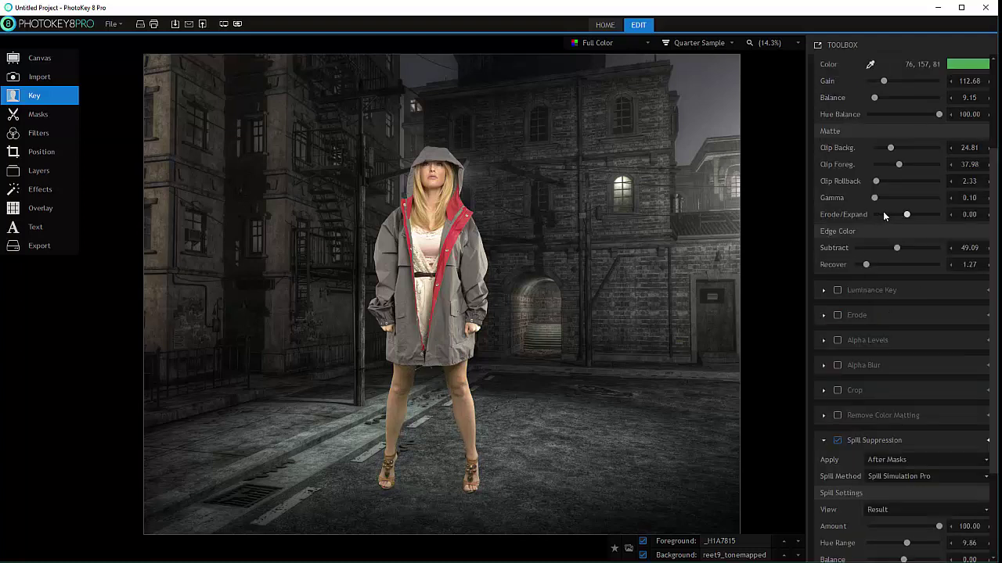
scroll(859, 110, "up", 2)
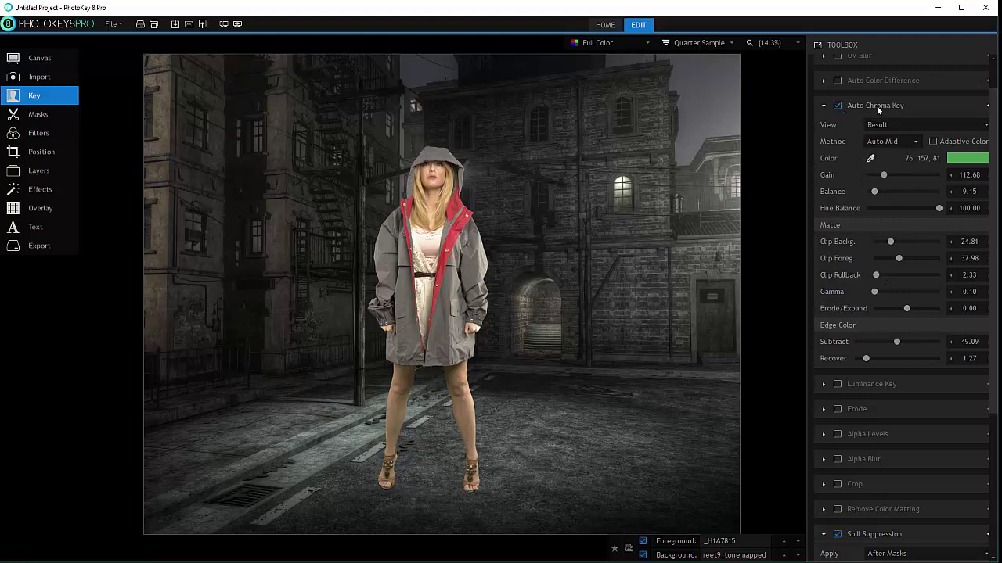
scroll(901, 348, "down", 7)
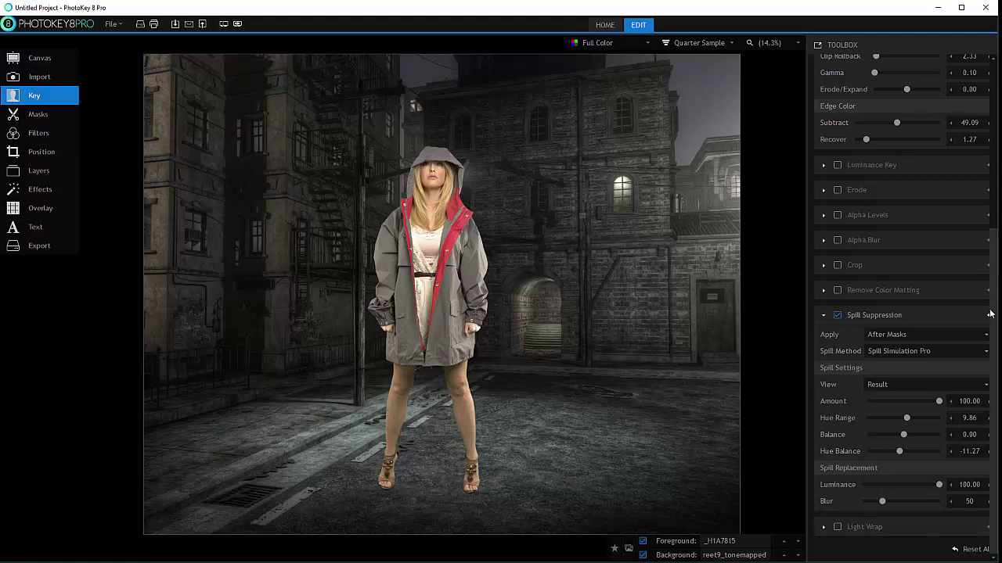
left_click_drag(994, 270, 993, 355)
Enable Light Wrap, try Soft Light blending, and keep it in Lighten mode
left_click(836, 527)
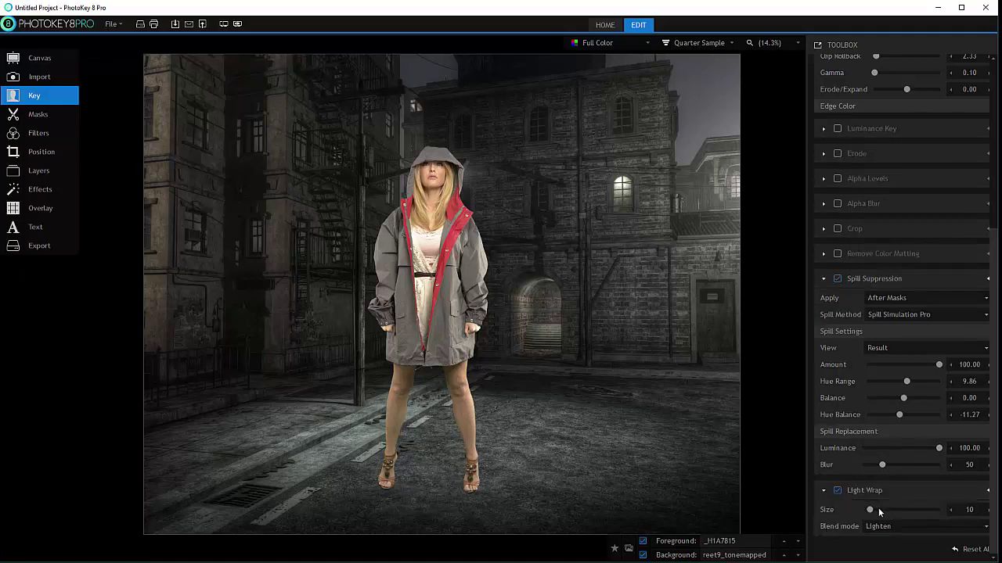
scroll(867, 429, "down", 1)
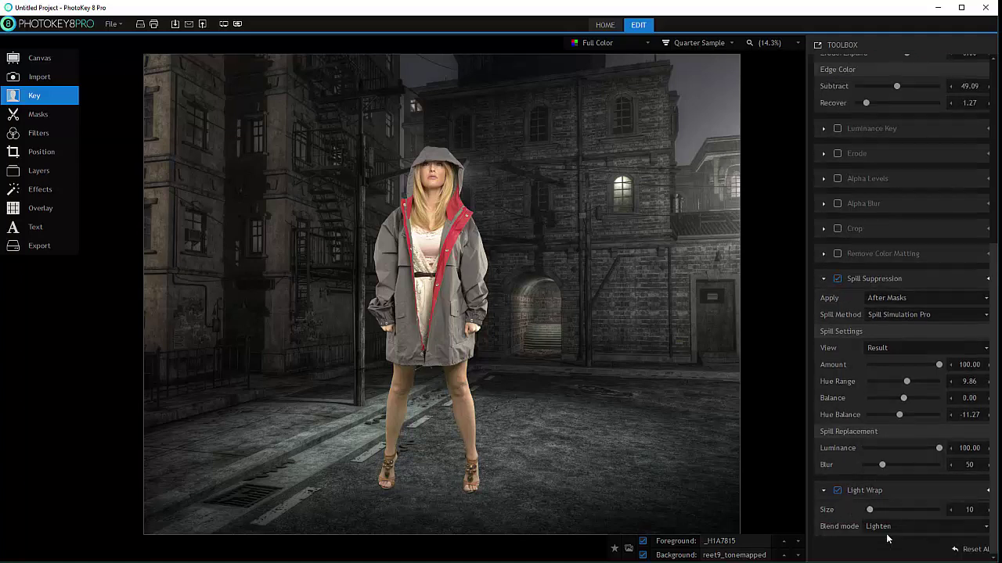
left_click(932, 526)
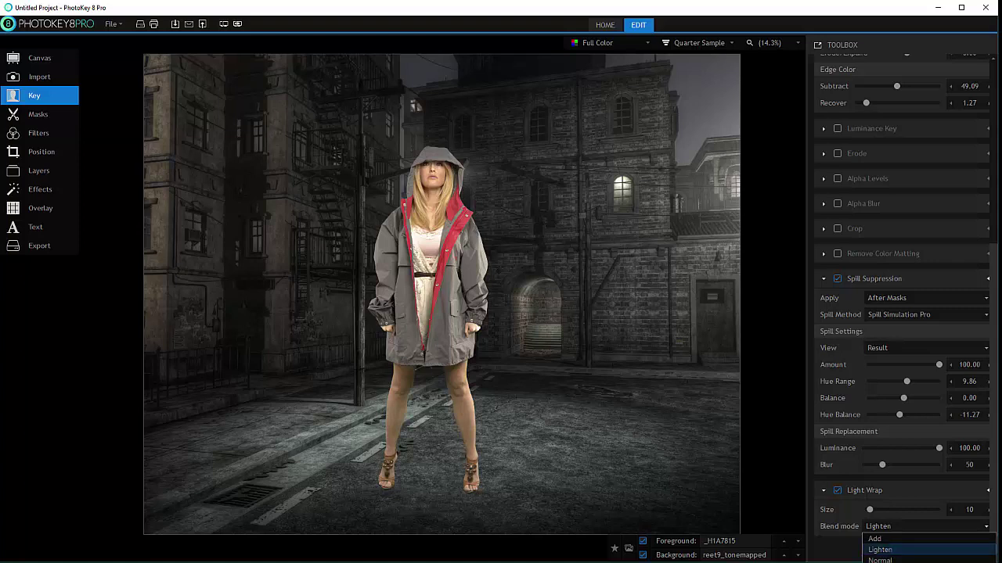
left_click(710, 473)
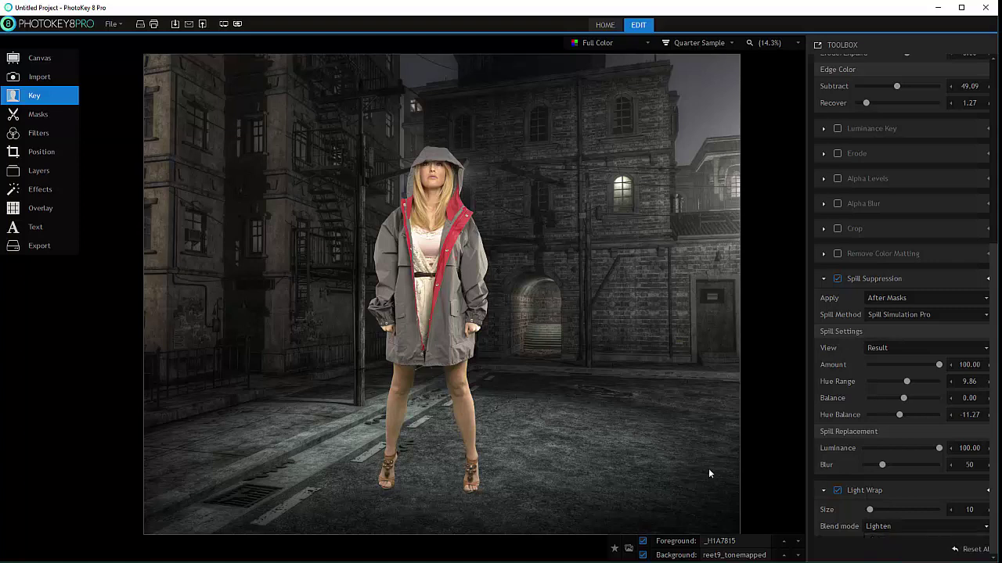
scroll(895, 526, "down", 2)
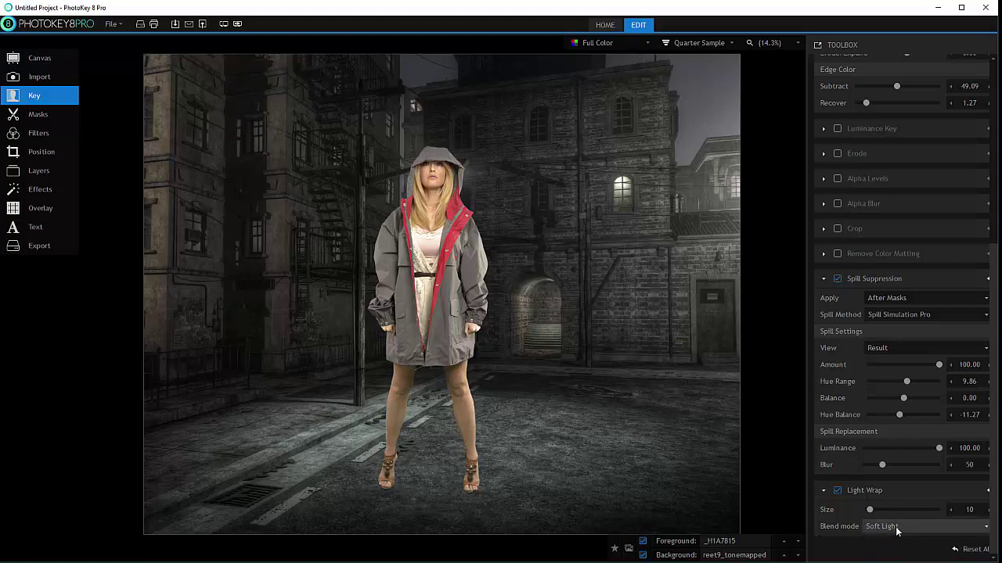
left_click(895, 527)
key("Escape")
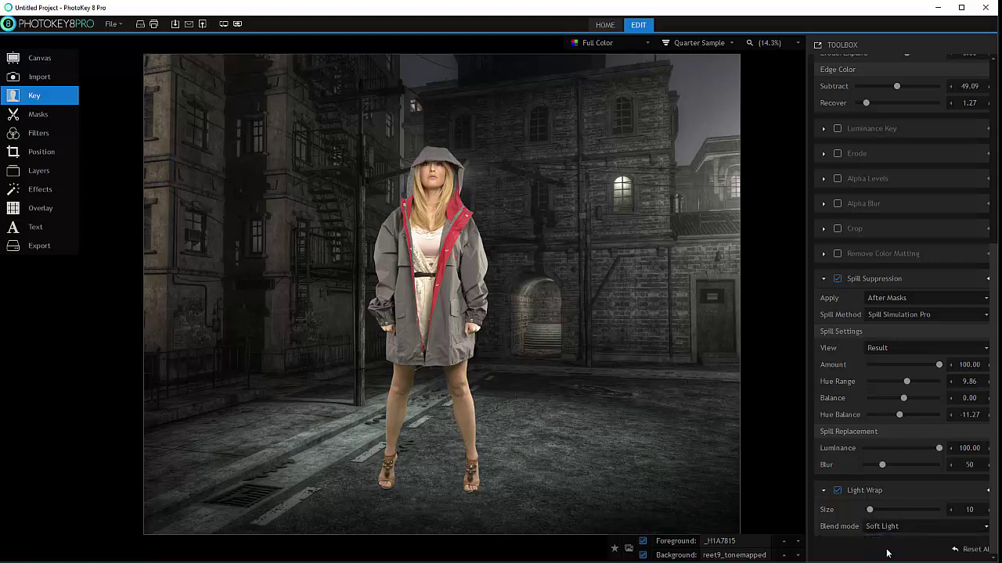
Raise the Light Wrap Size to its maximum of 200
left_click(870, 511)
mouse_move(921, 509)
left_mouse_down()
mouse_move(933, 509)
mouse_move(882, 510)
mouse_move(933, 509)
left_mouse_up()
mouse_move(935, 511)
left_mouse_down()
mouse_move(880, 506)
mouse_move(943, 510)
left_mouse_up()
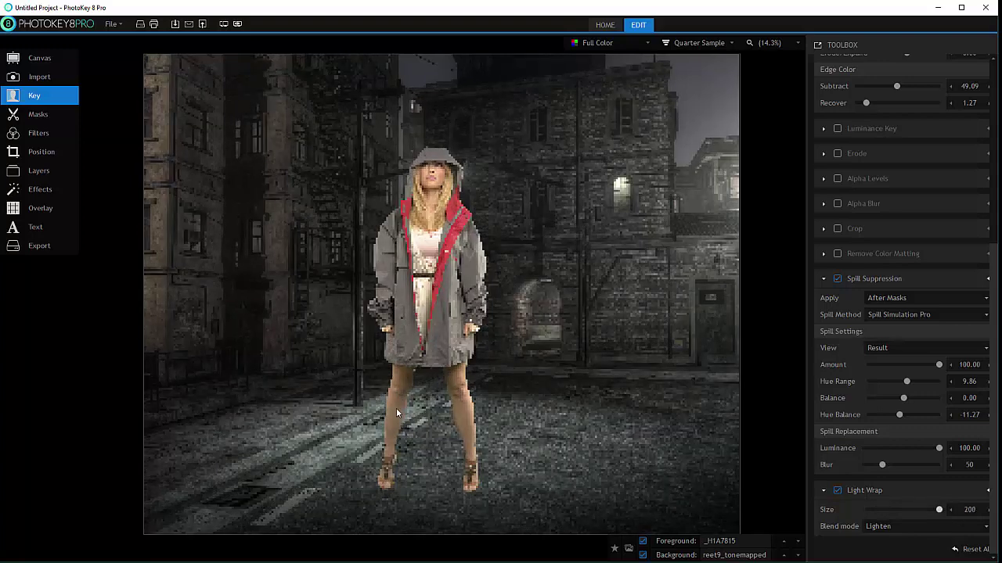
Inspect the leg edge at 400%, lower Light Wrap Size to 54, then Scale to Fit
left_click(784, 41)
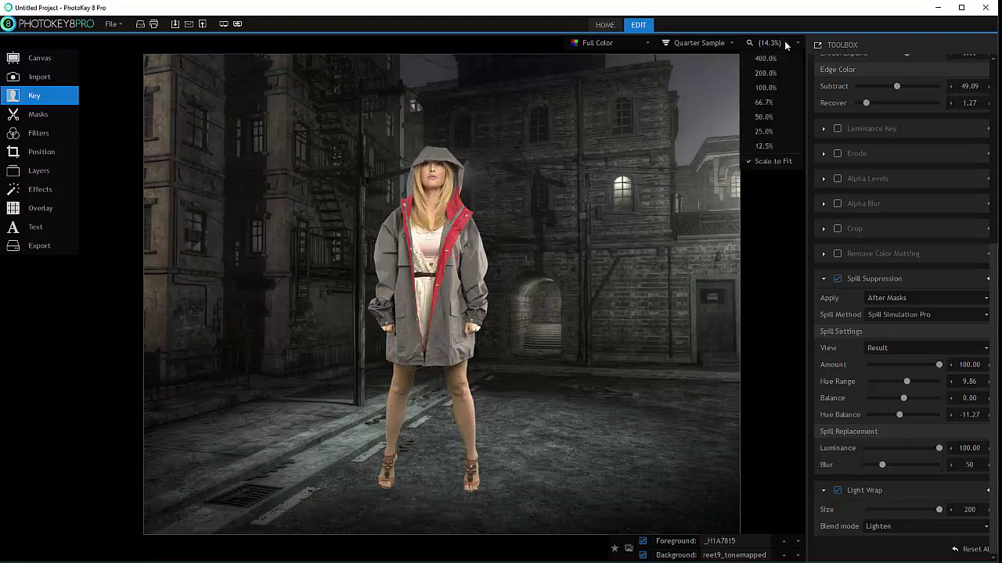
left_click(368, 459)
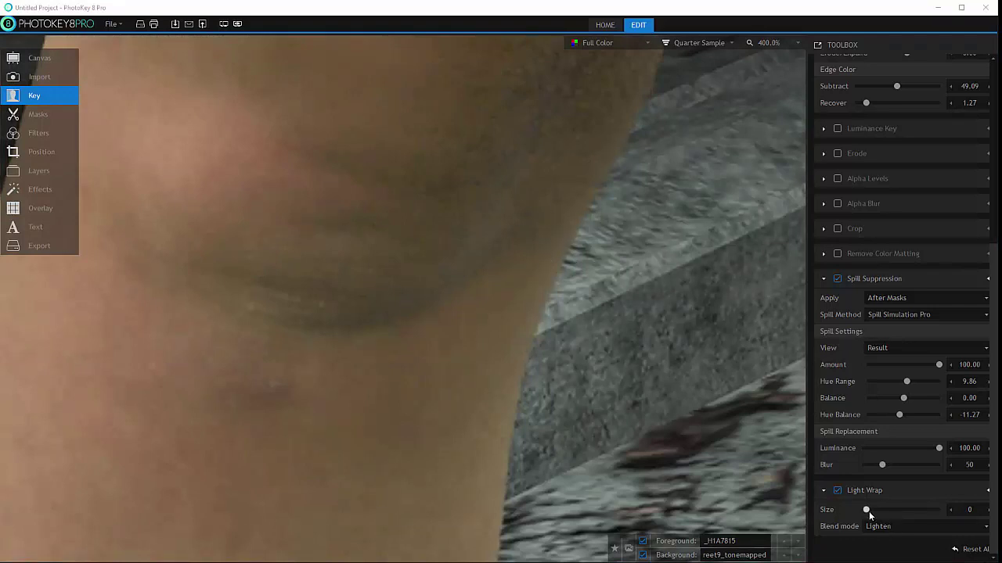
mouse_move(894, 513)
left_mouse_down()
mouse_move(940, 513)
mouse_move(876, 510)
mouse_move(887, 510)
left_mouse_up()
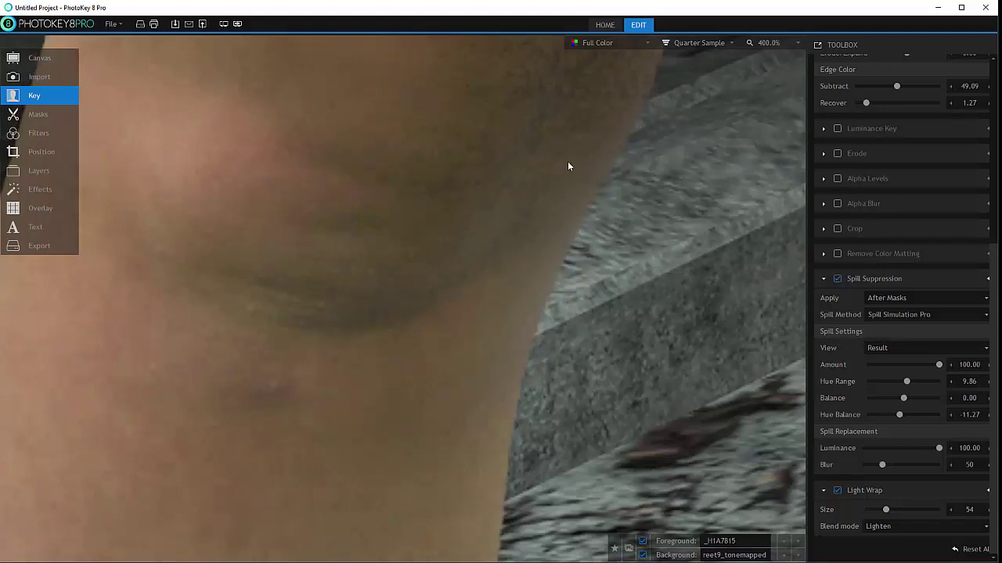
left_click(797, 43)
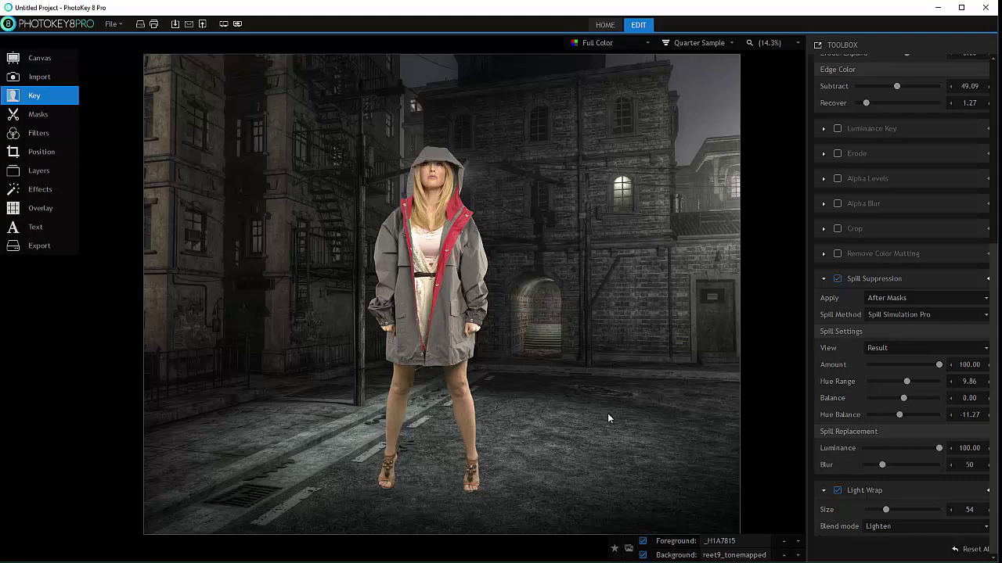
Change the Light Wrap blend mode to Multiply and settle the Size at 62
mouse_move(886, 510)
left_mouse_down()
mouse_move(930, 511)
mouse_move(852, 507)
mouse_move(890, 509)
left_mouse_up()
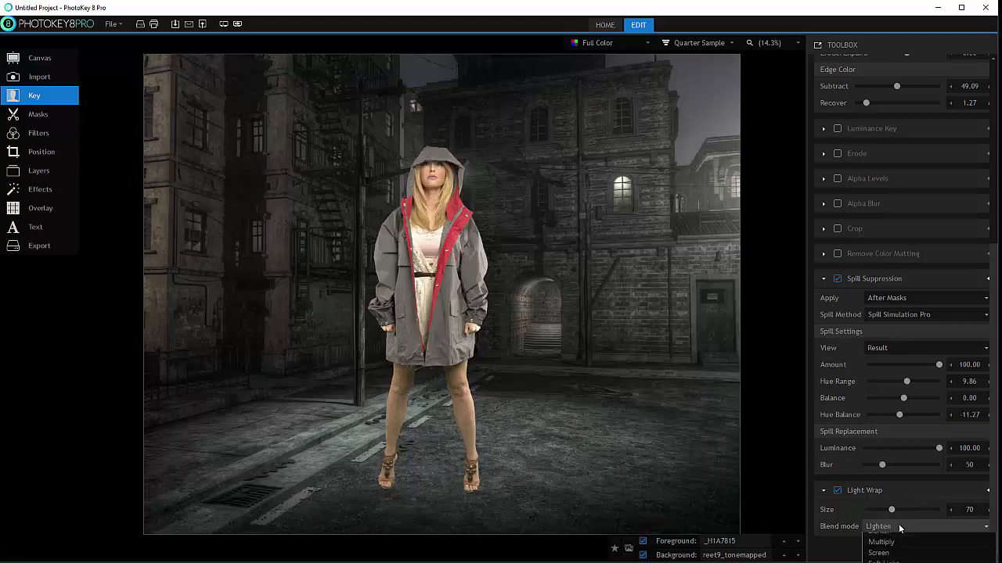
left_click(899, 529)
left_click(880, 550)
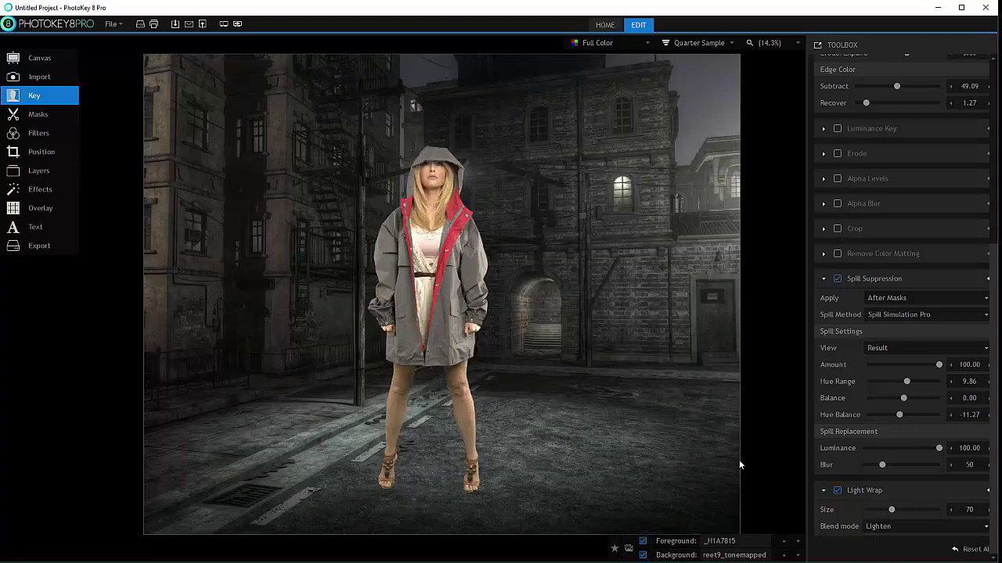
key("Down")
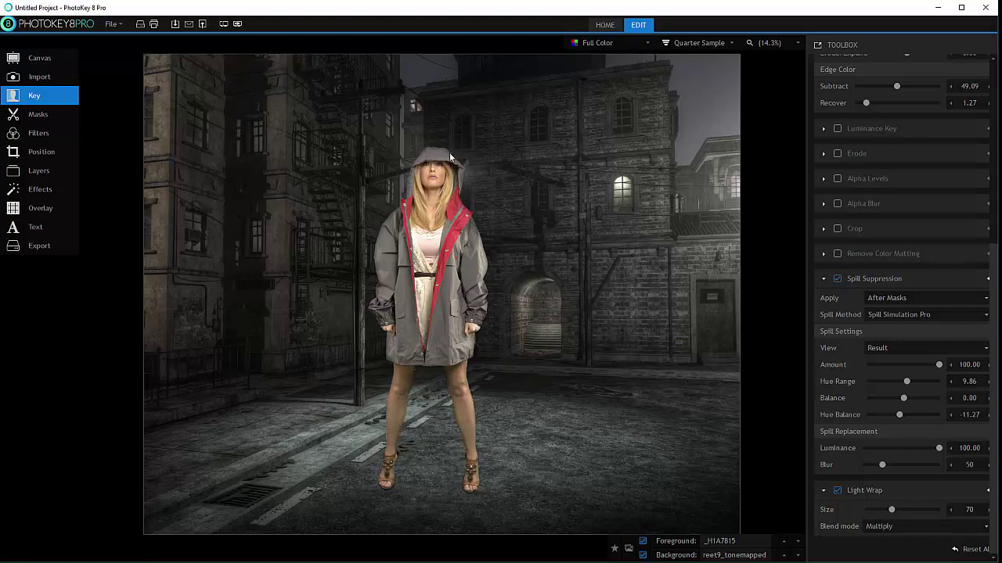
left_click_drag(892, 511, 912, 510)
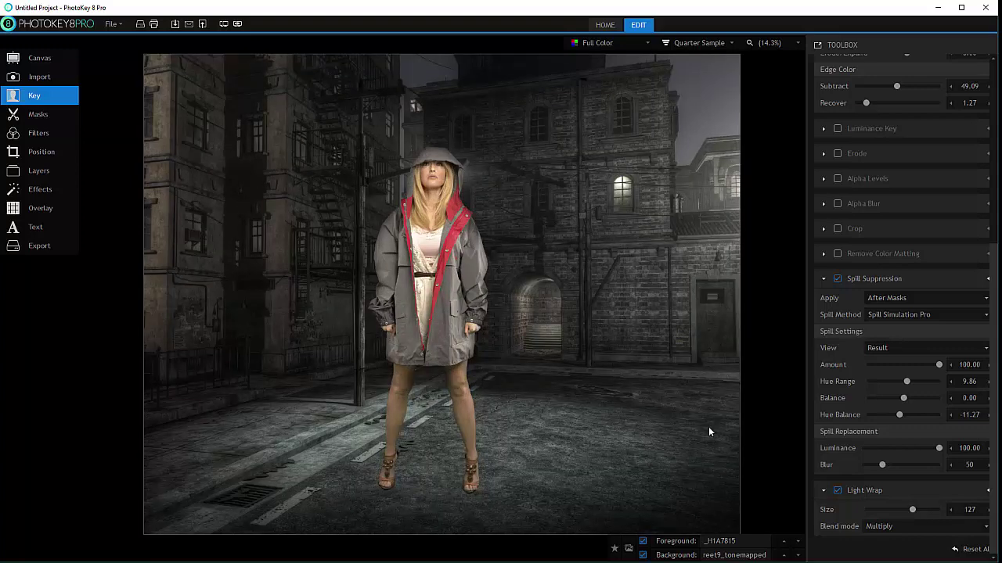
left_click_drag(914, 509, 888, 510)
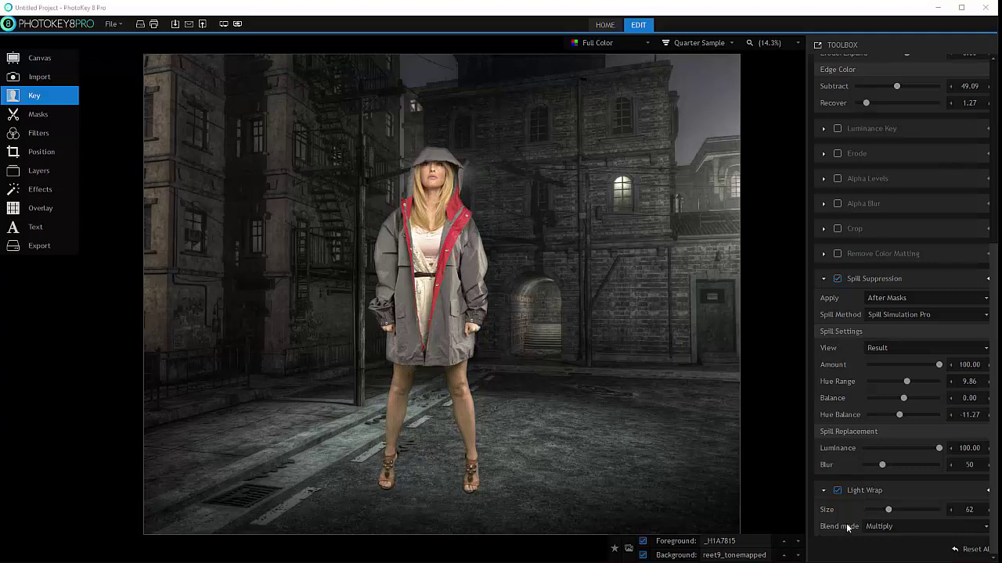
scroll(869, 314, "up", 1)
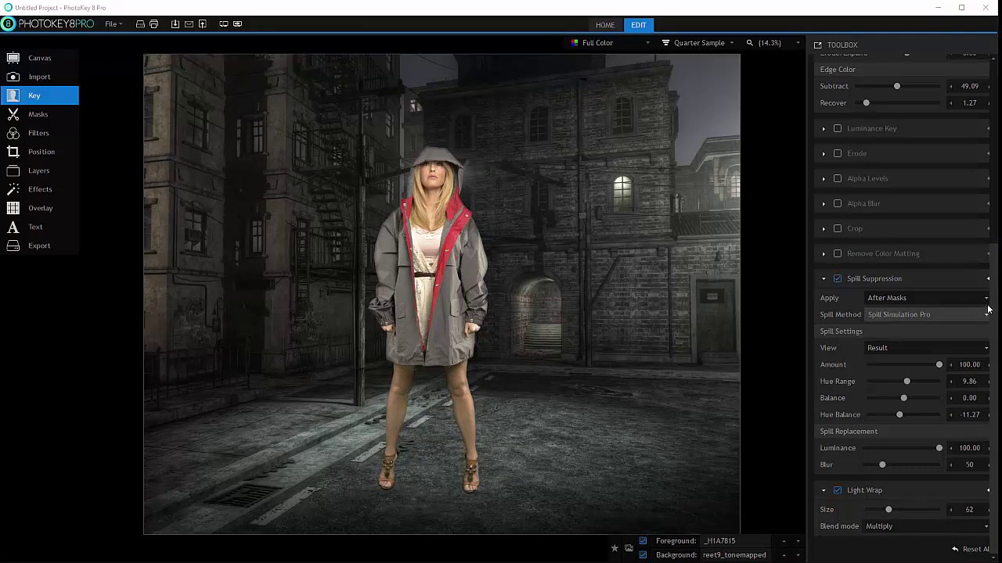
scroll(924, 314, "up", 2)
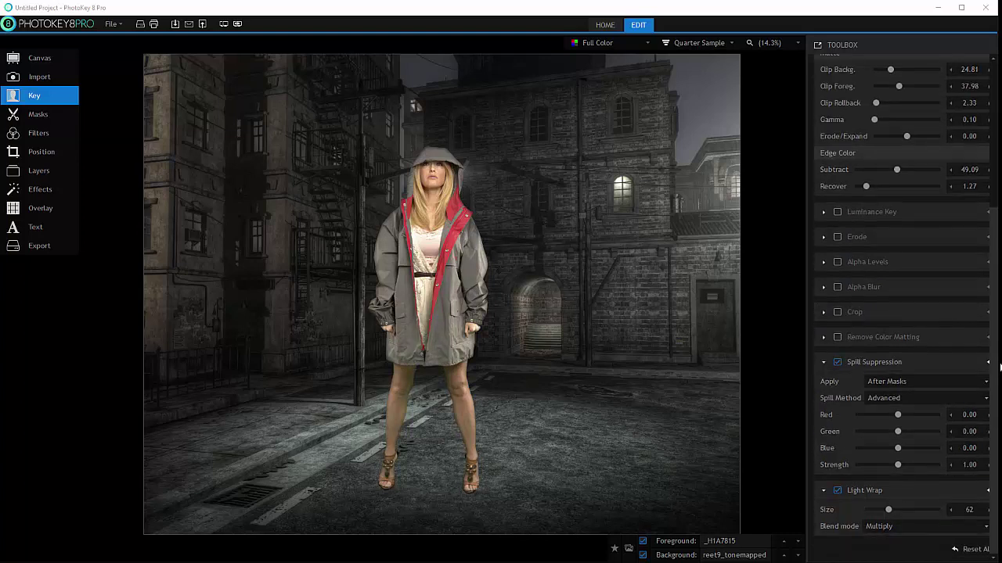
scroll(994, 352, "up", 3)
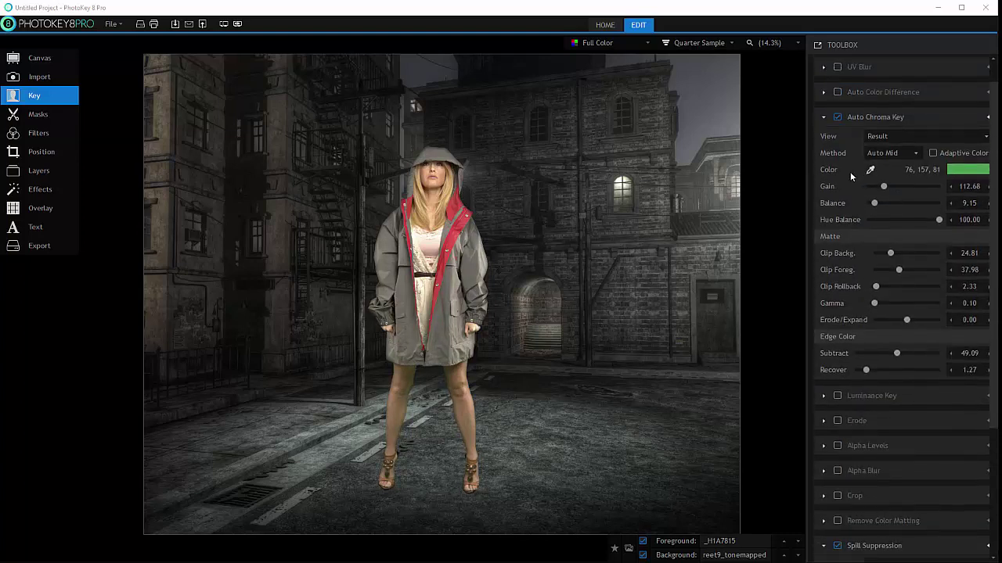
scroll(994, 130, "up", 1)
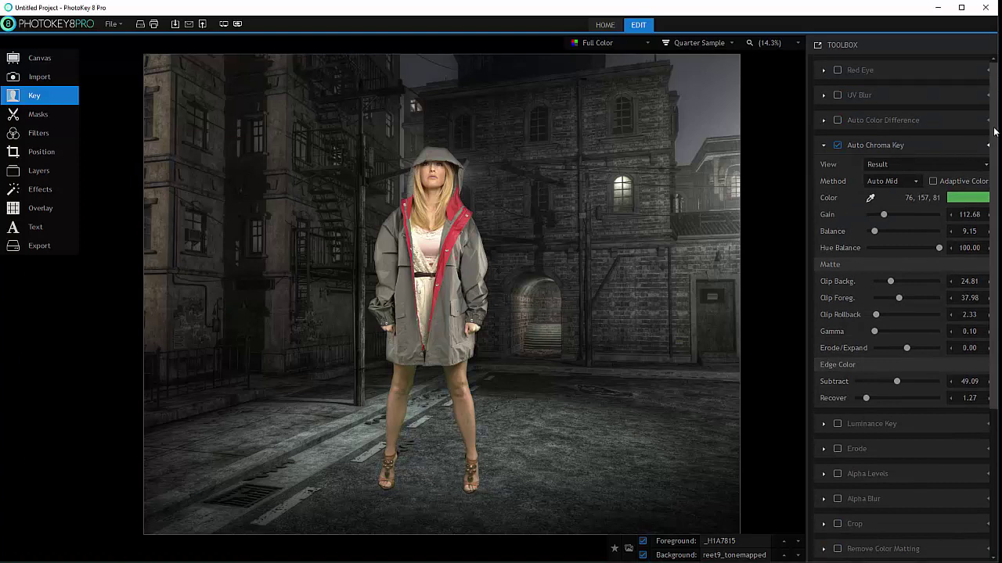
scroll(994, 131, "down", 7)
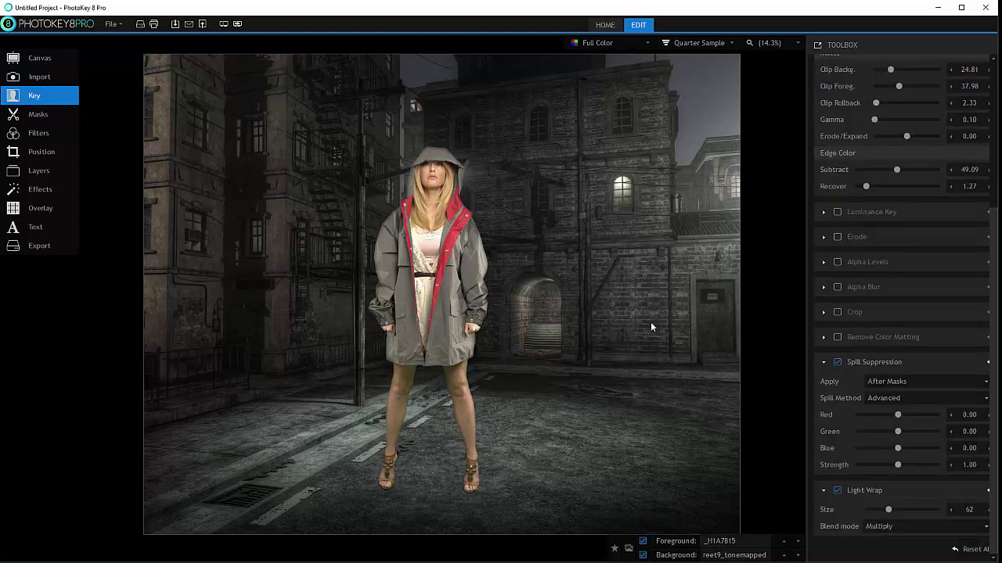
left_click(900, 398)
left_click(900, 454)
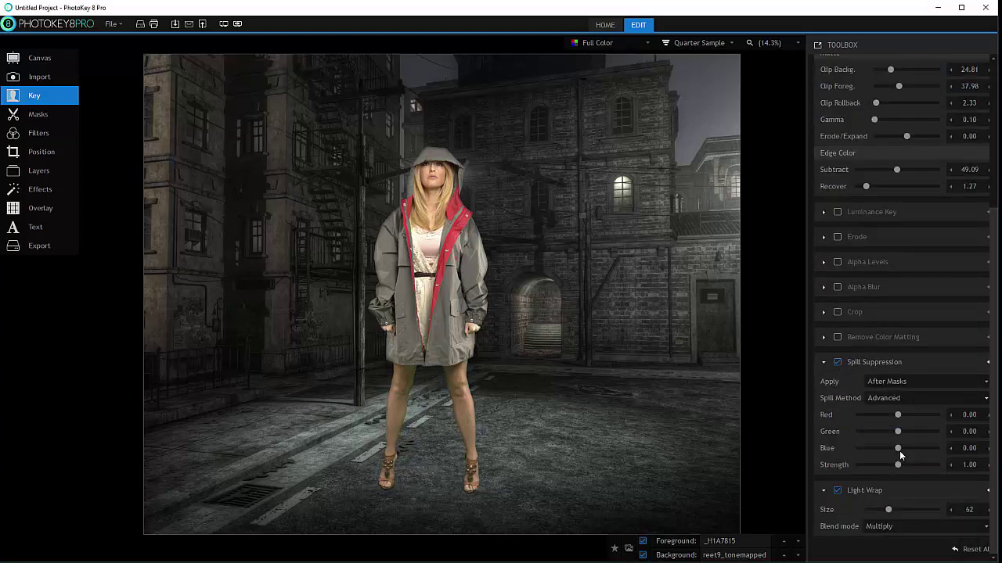